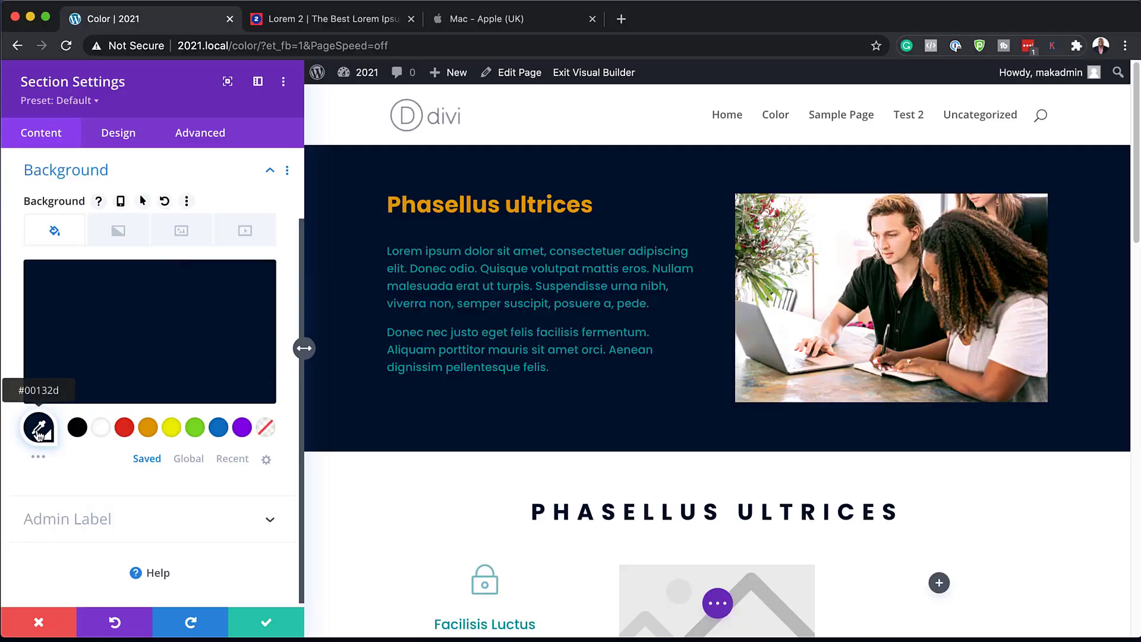
Try green, blue and dark teal shades as the top section's background colour.
left_click(38, 427)
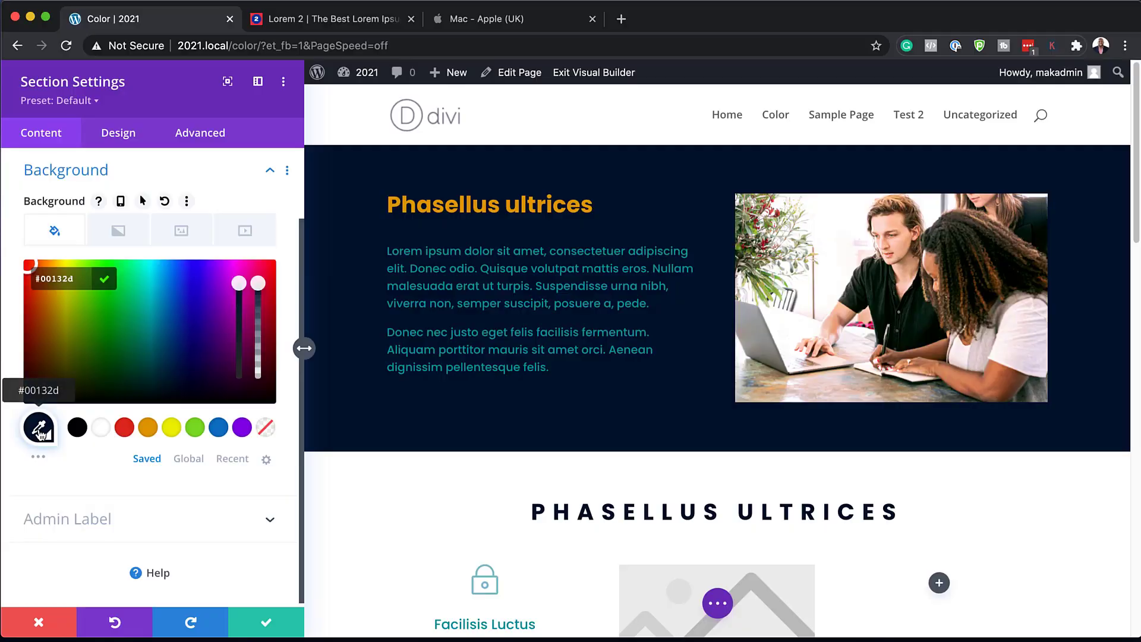
left_click_drag(136, 362, 119, 326)
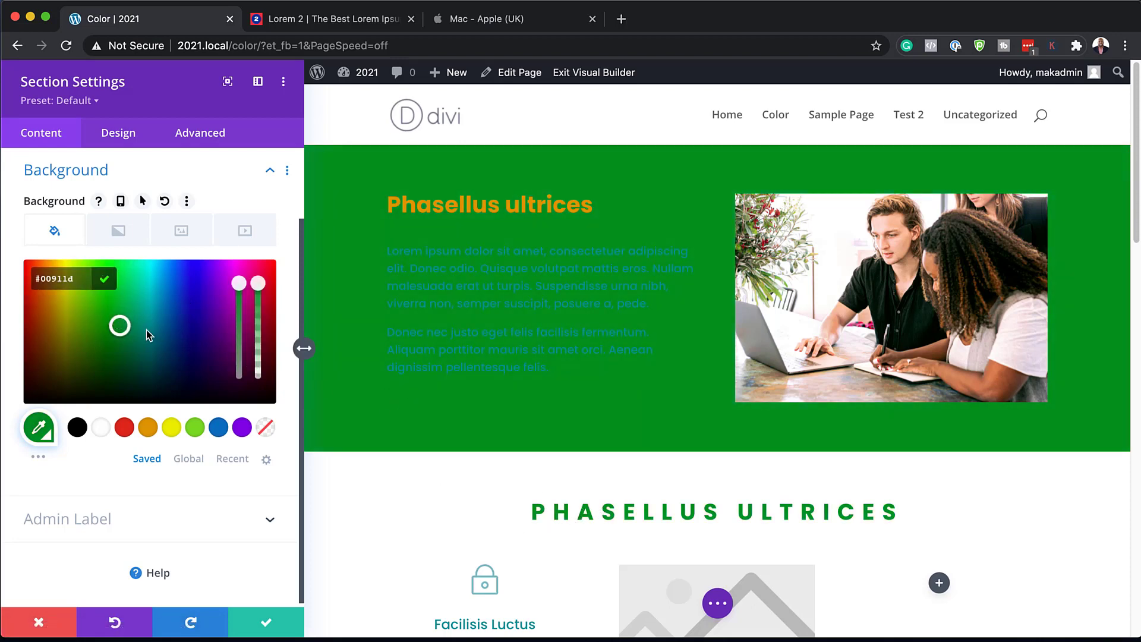
left_click_drag(121, 325, 153, 381)
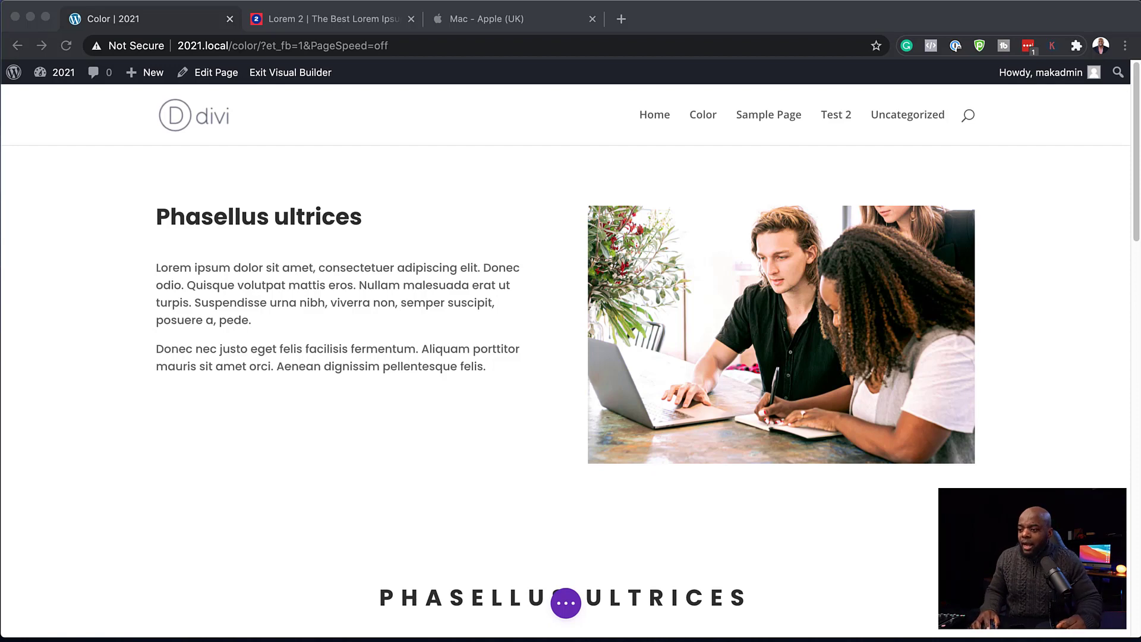
Open the top section's background settings.
left_click(100, 219)
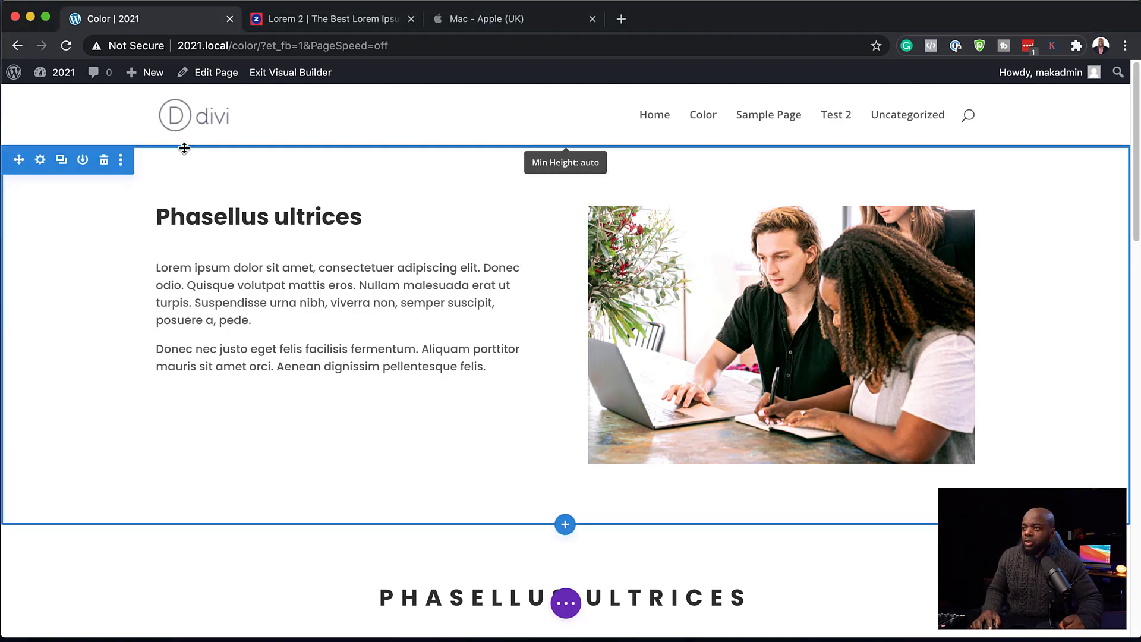
left_click(40, 161)
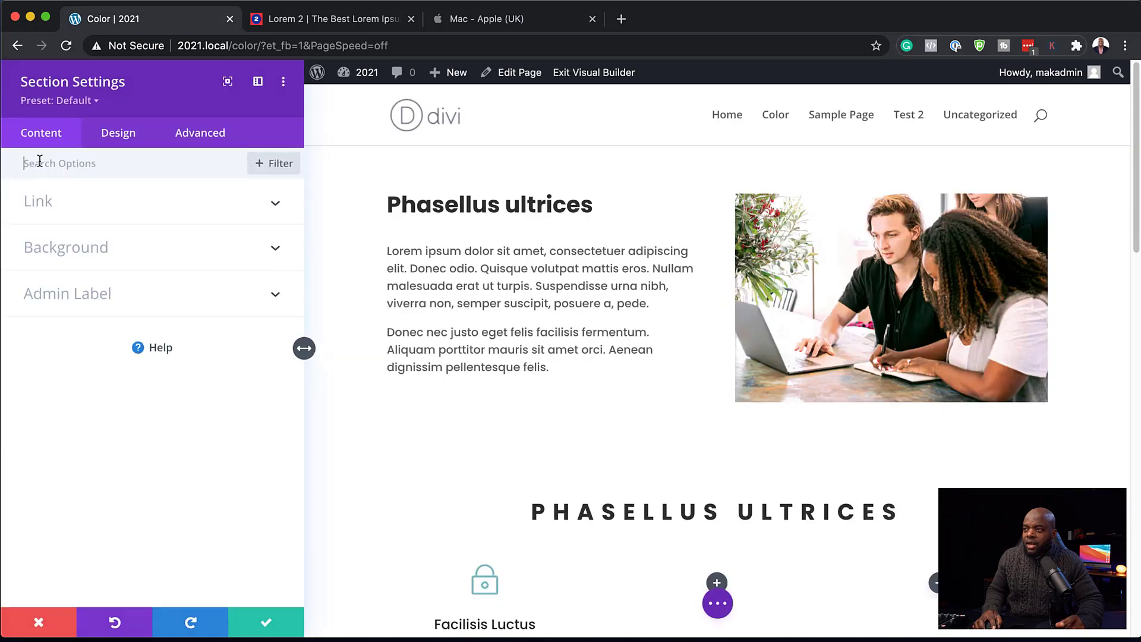
left_click(74, 252)
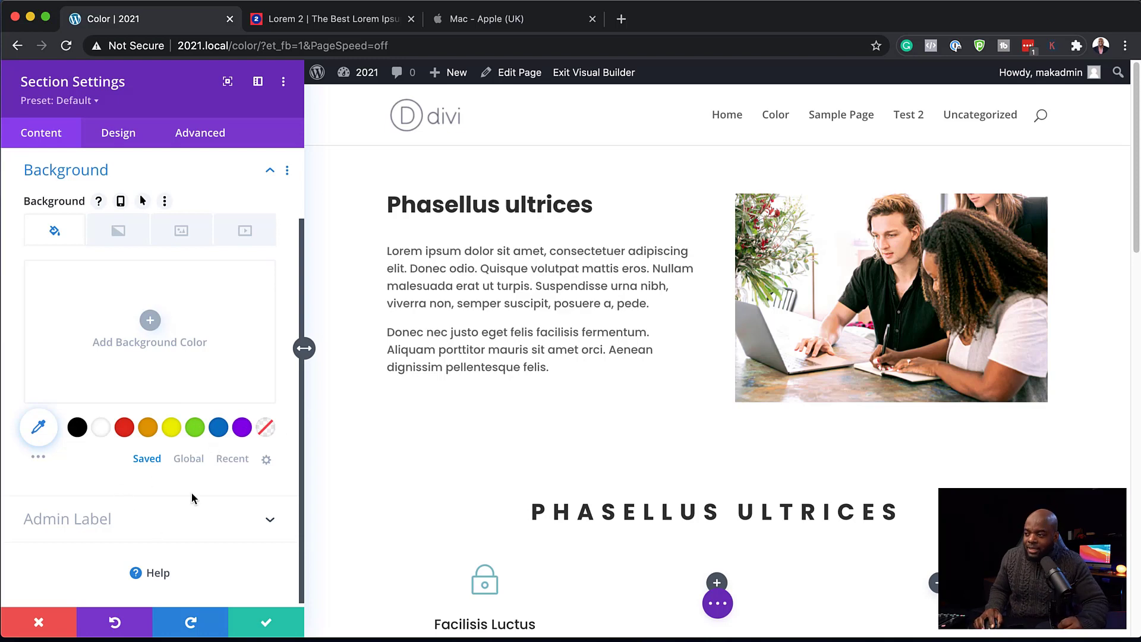
Add near-black #1e1e1e as a new global colour and apply it to the section background.
left_click(194, 460)
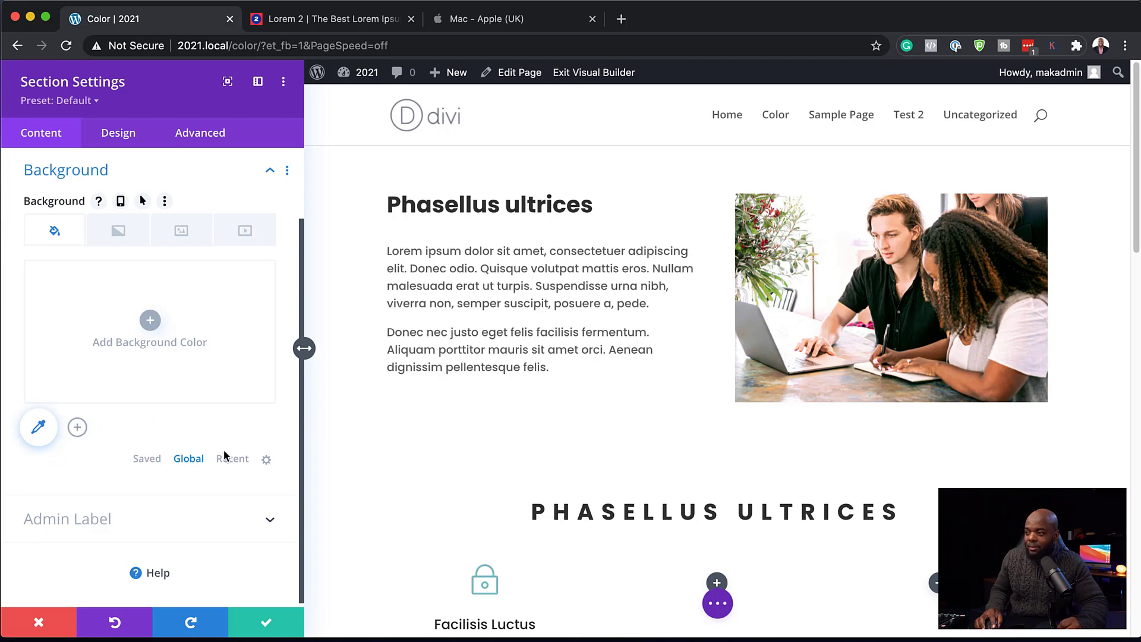
left_click(40, 428)
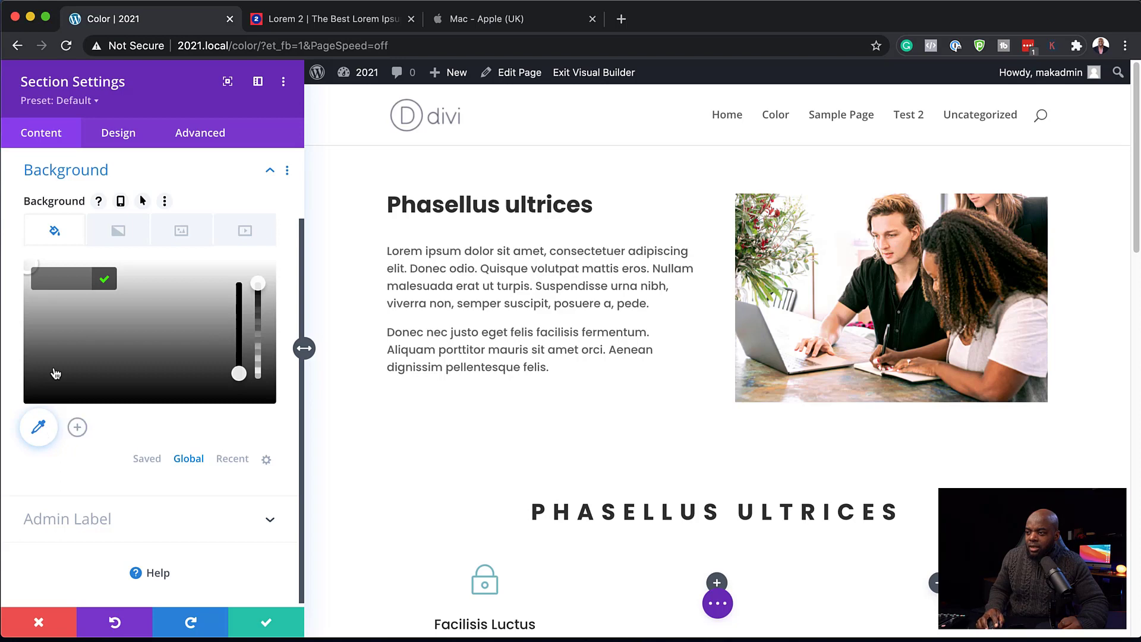
left_click_drag(50, 353, 15, 393)
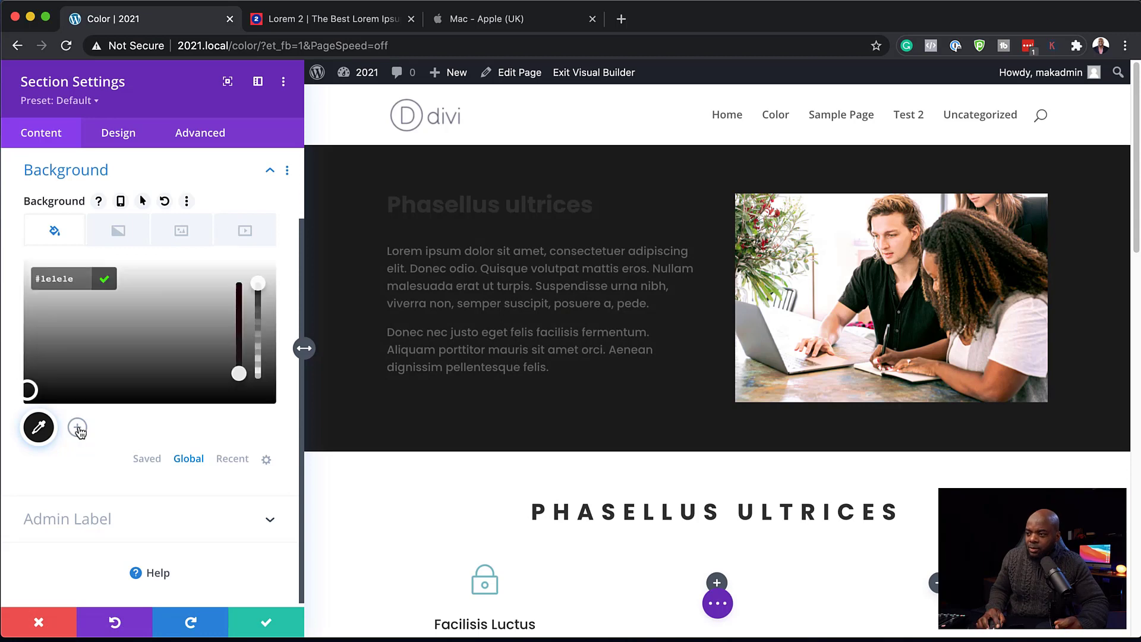
left_click(78, 428)
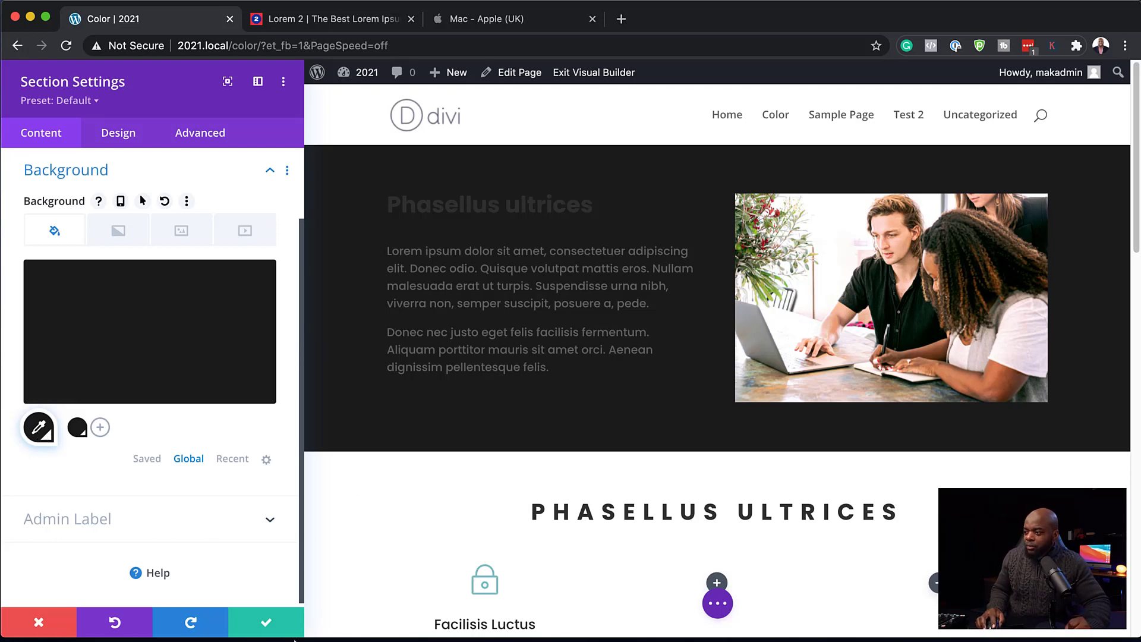
left_click(268, 626)
scroll(247, 548, "down", 3)
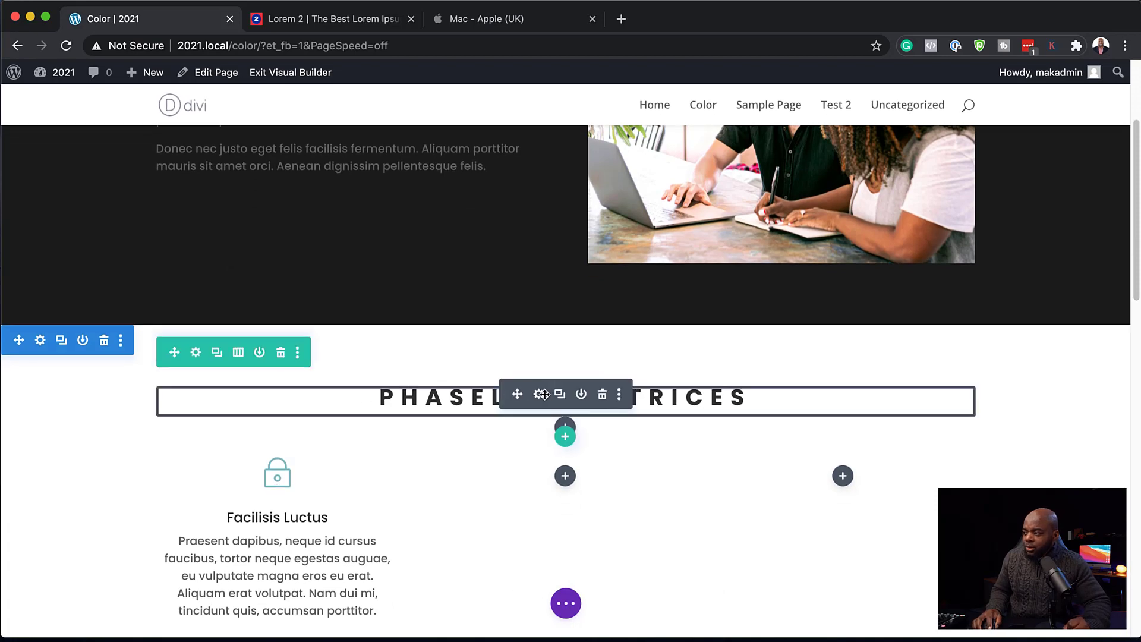
Set the PHASELLUS ULTRICES heading text colour to the global #1e1e1e swatch.
left_click(540, 396)
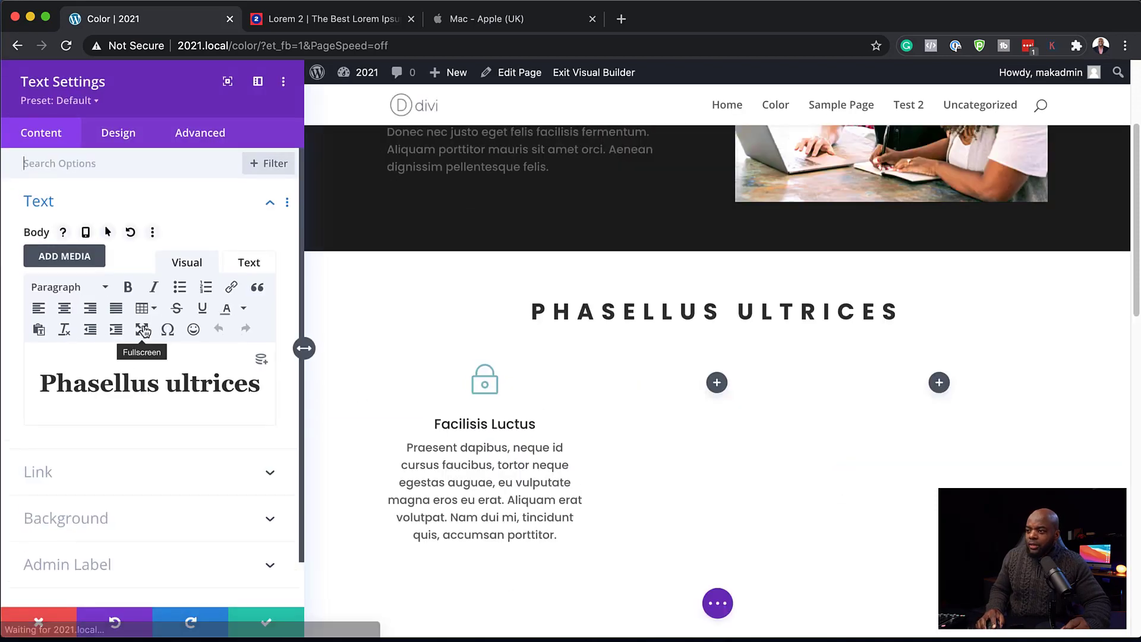
left_click(137, 137)
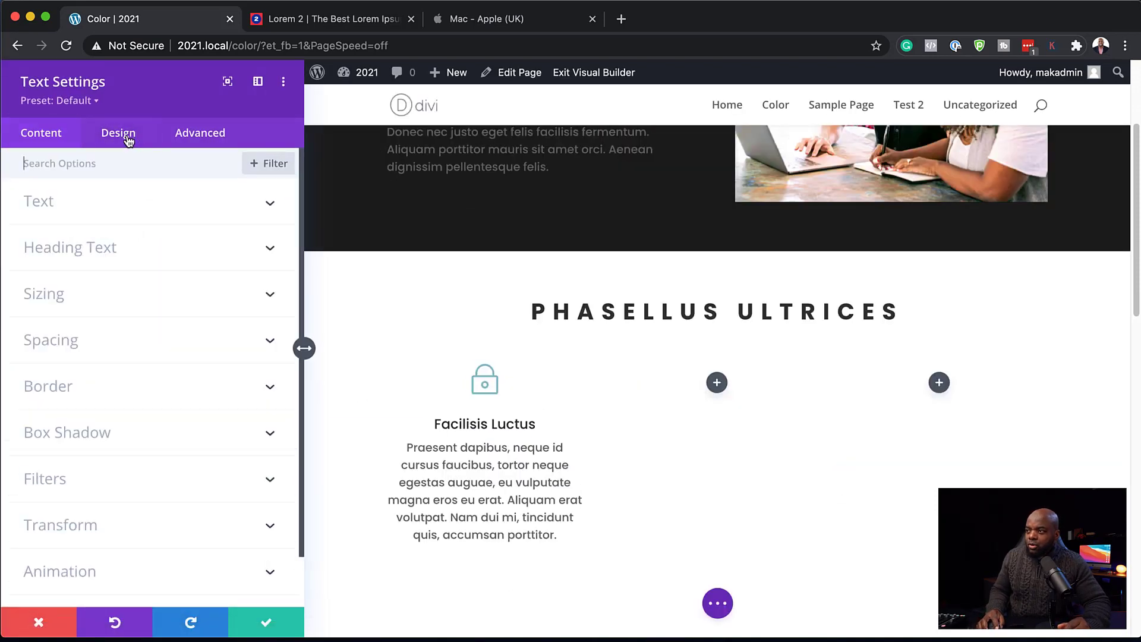
left_click(48, 256)
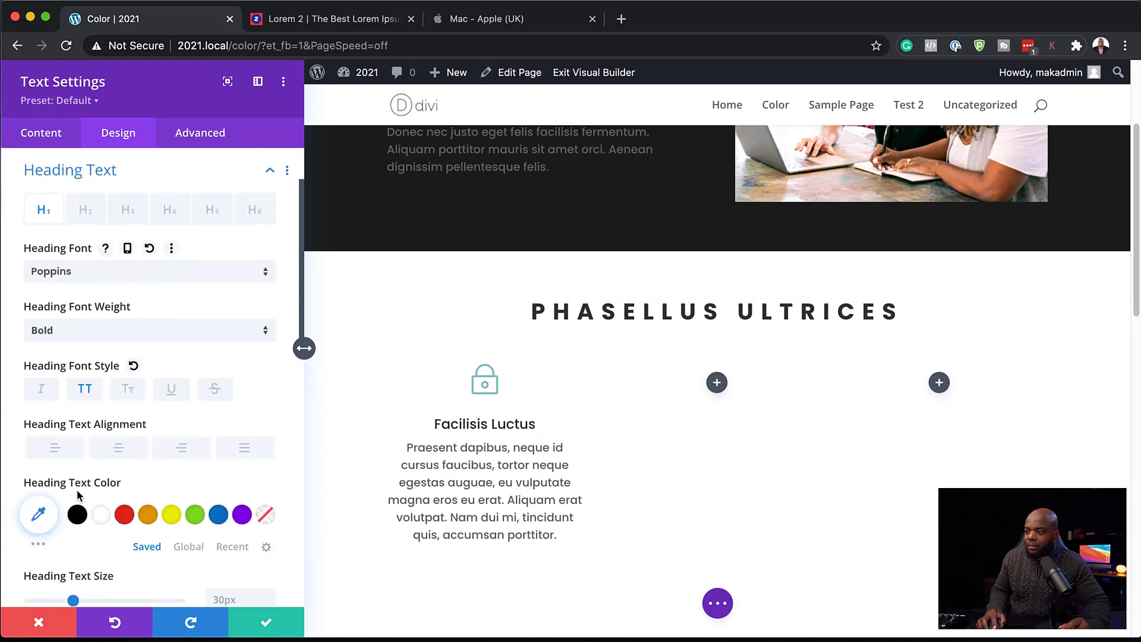
scroll(128, 481, "down", 2)
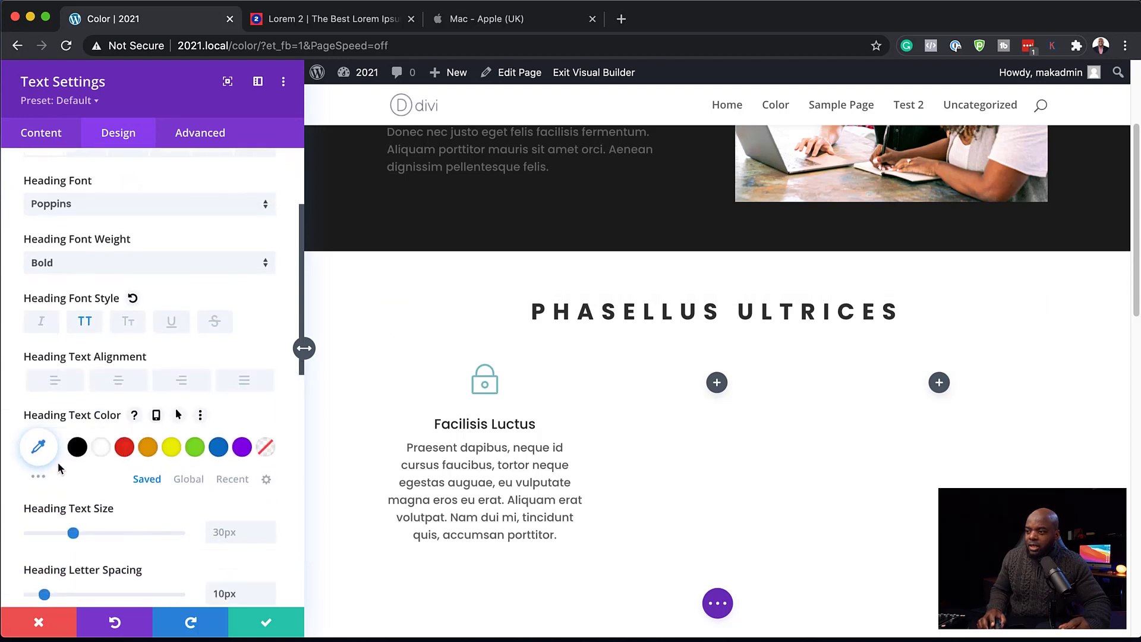
left_click(197, 482)
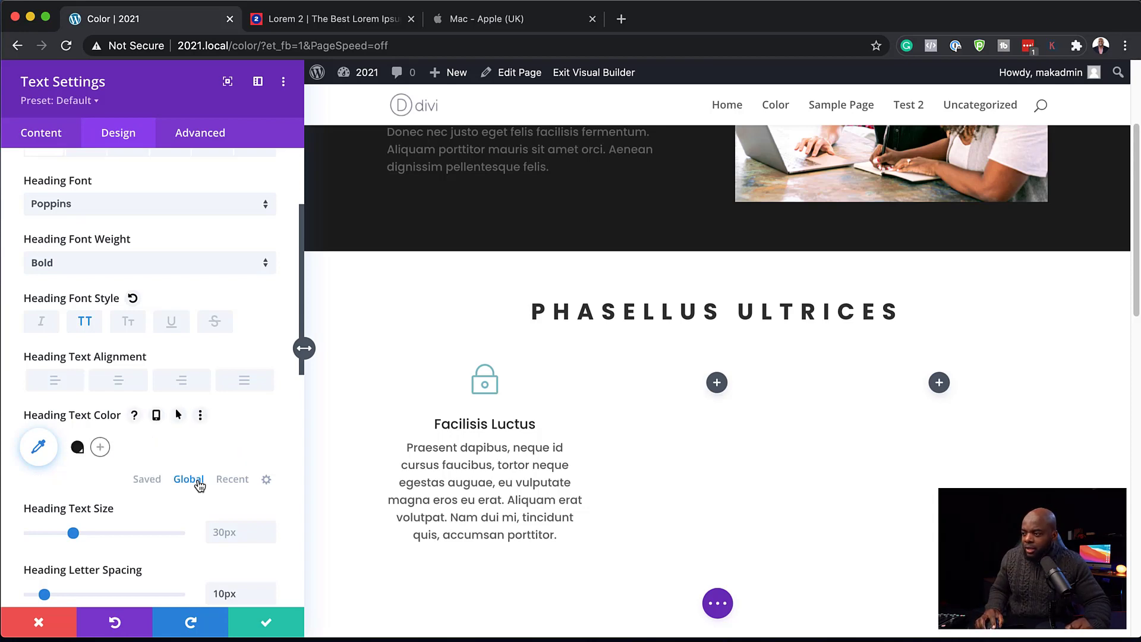
left_click(77, 448)
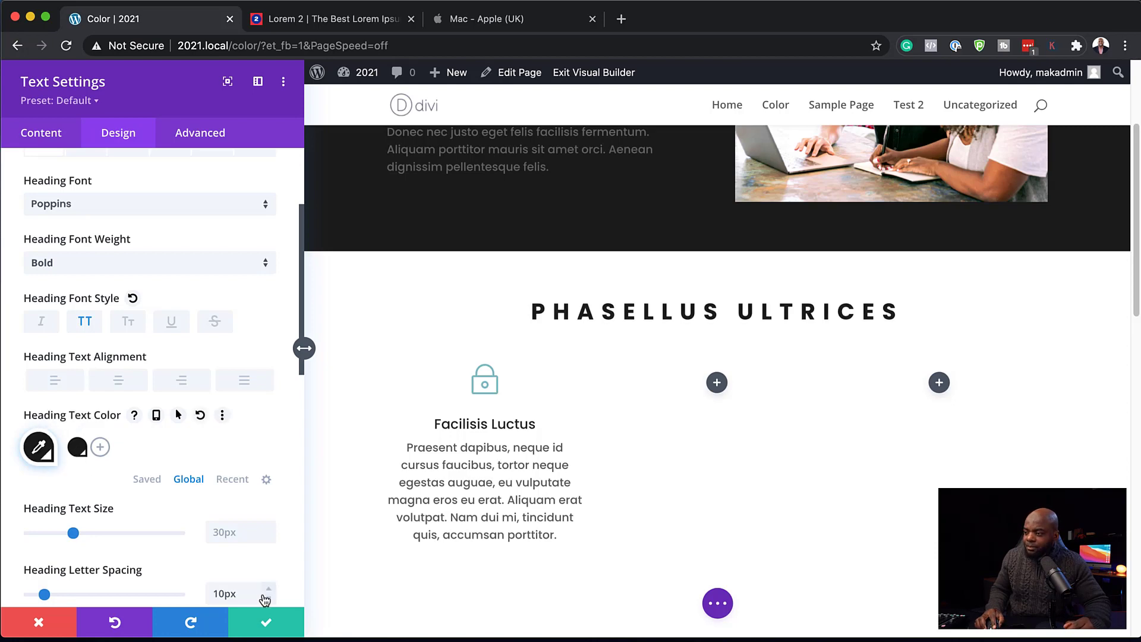
left_click(265, 621)
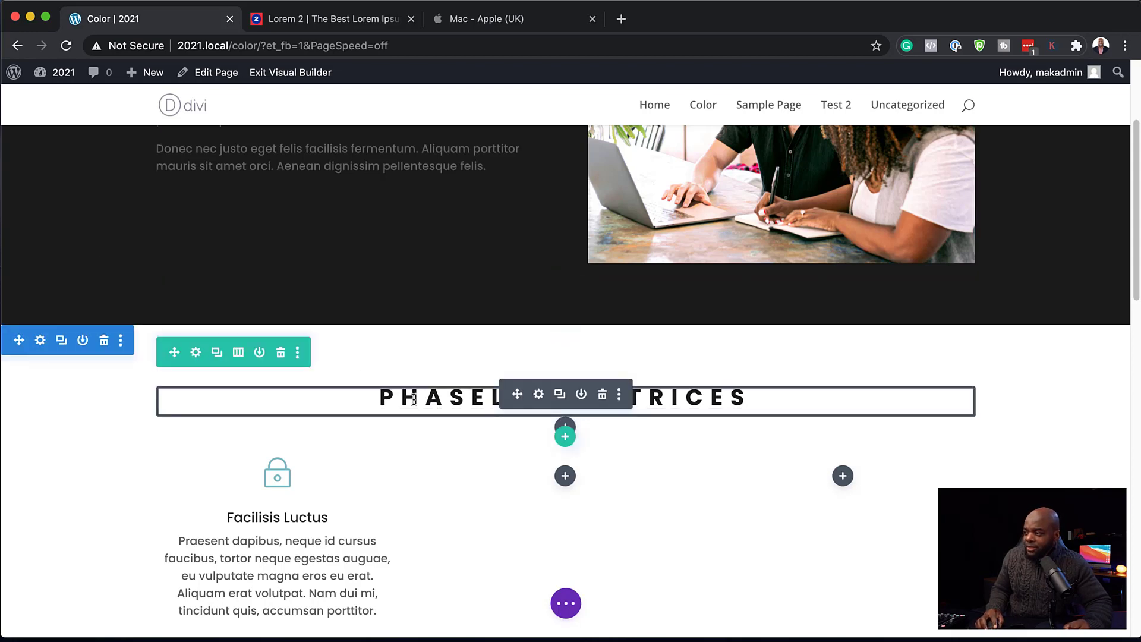
Apply the global #1e1e1e swatch as the text colour of the paragraph beside the video.
scroll(150, 482, "down", 1)
scroll(149, 482, "down", 10)
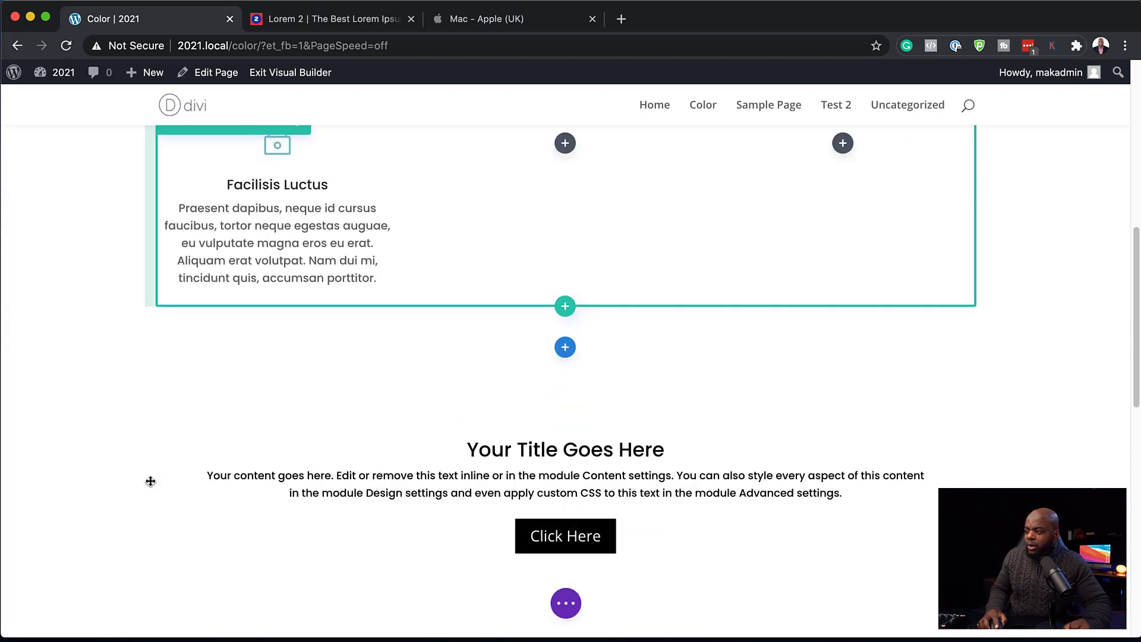
scroll(150, 482, "down", 3)
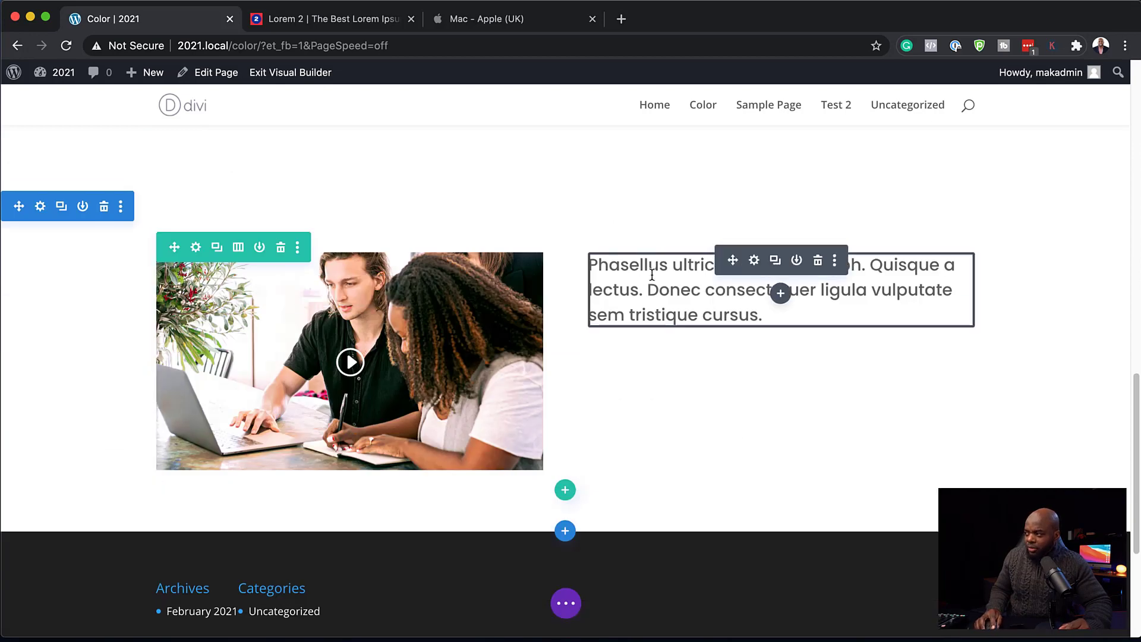
left_click(755, 261)
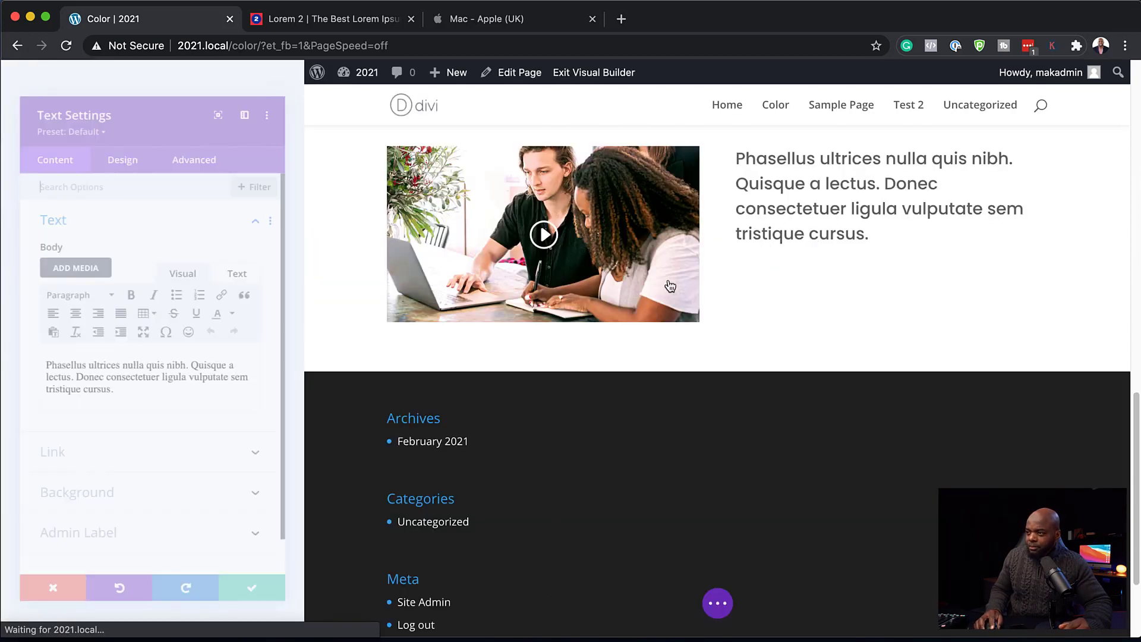
left_click(123, 134)
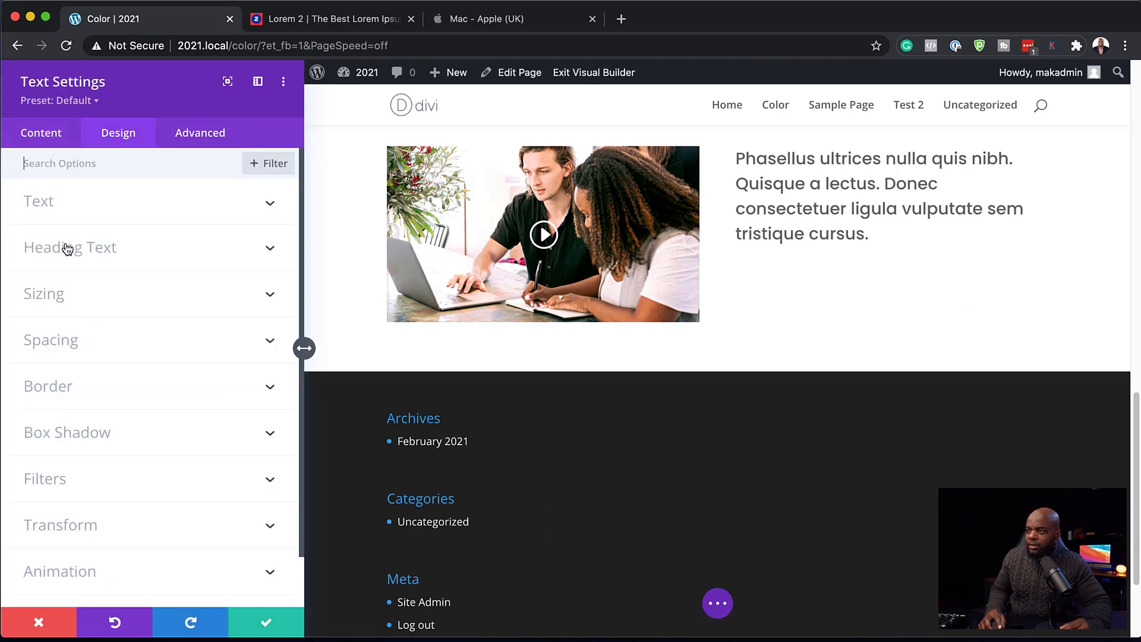
left_click(39, 202)
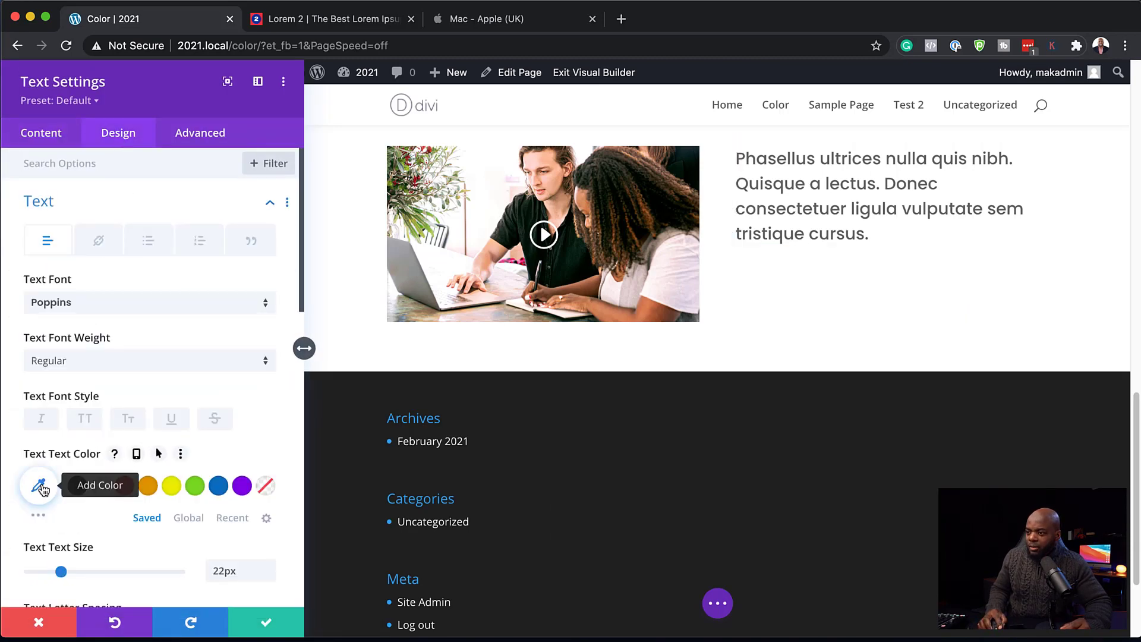
left_click(188, 523)
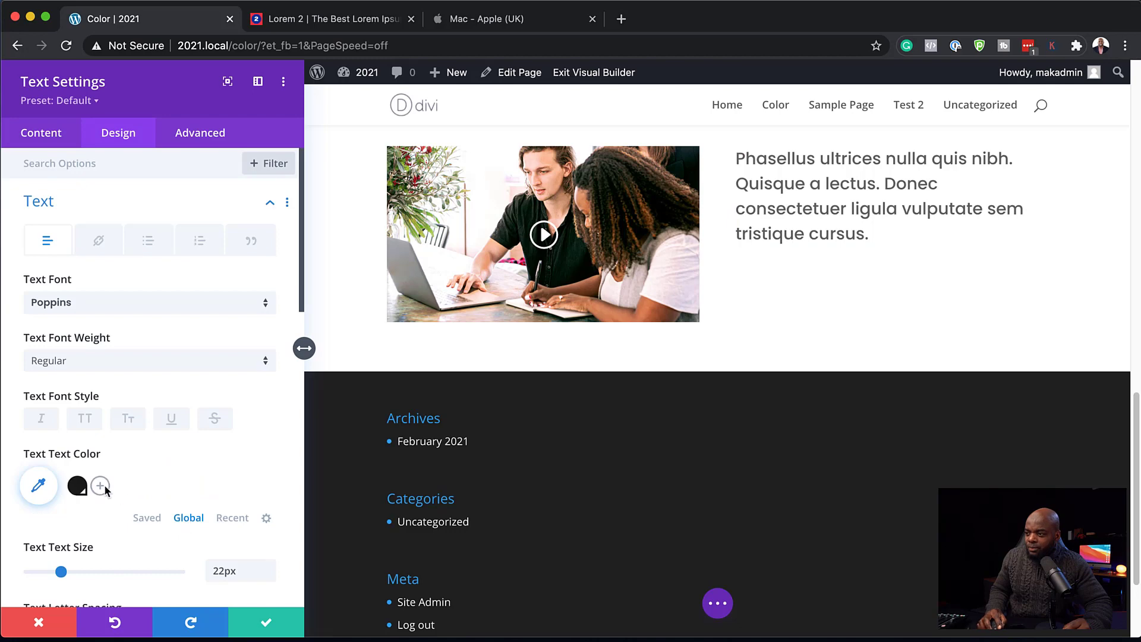
left_click(78, 486)
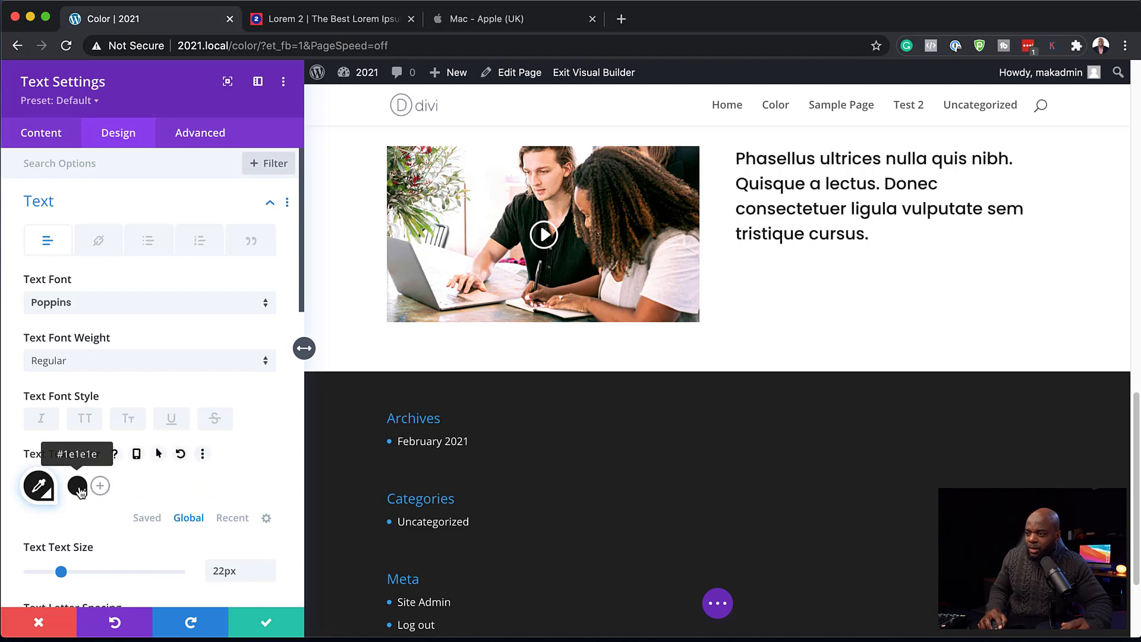
left_click(273, 621)
scroll(134, 404, "up", 10)
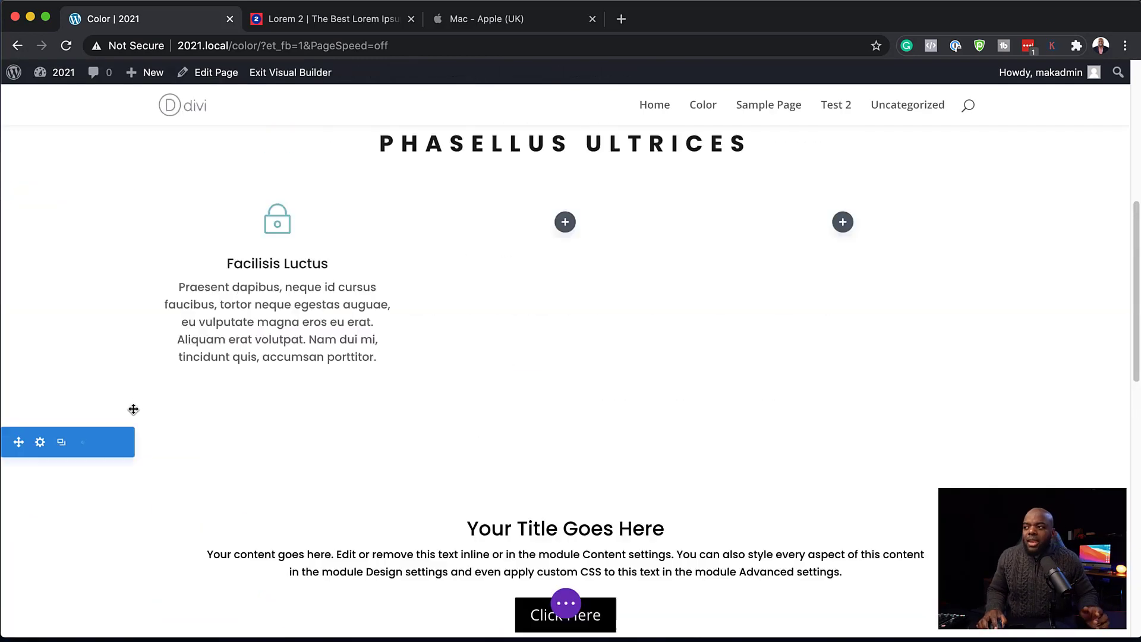
scroll(132, 409, "up", 8)
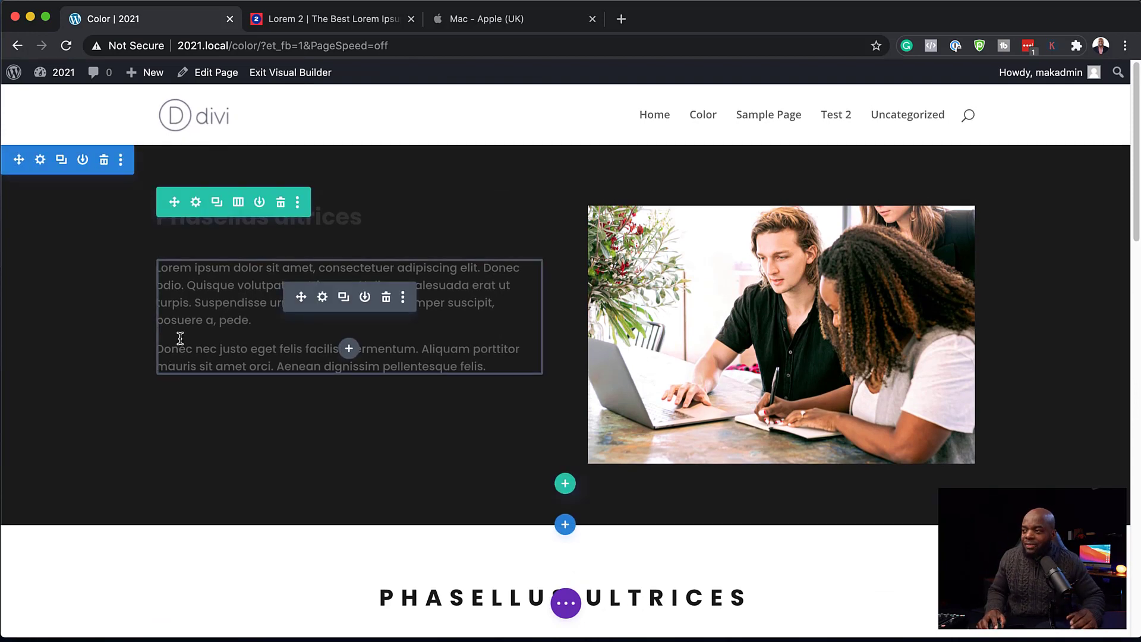
scroll(128, 423, "down", 3)
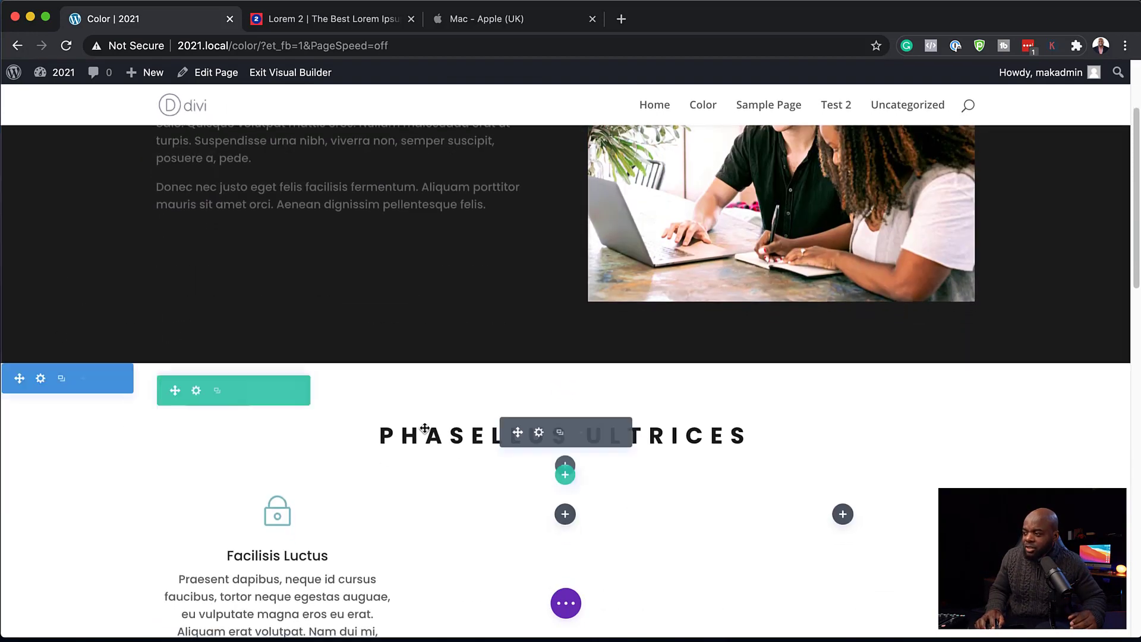
scroll(413, 432, "down", 12)
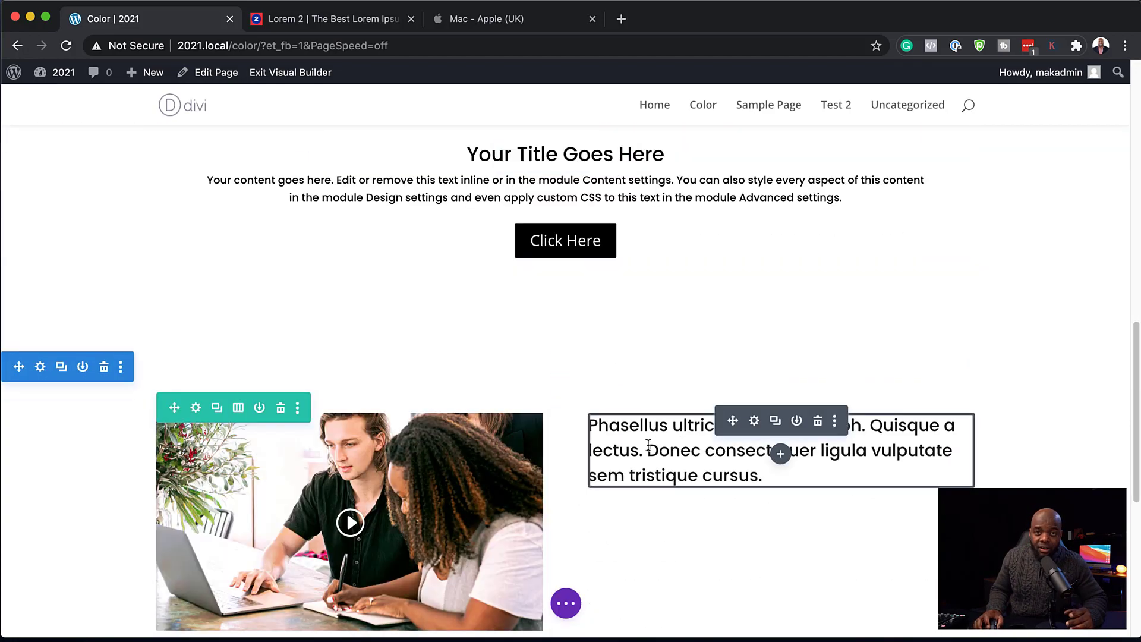
scroll(649, 446, "up", 10)
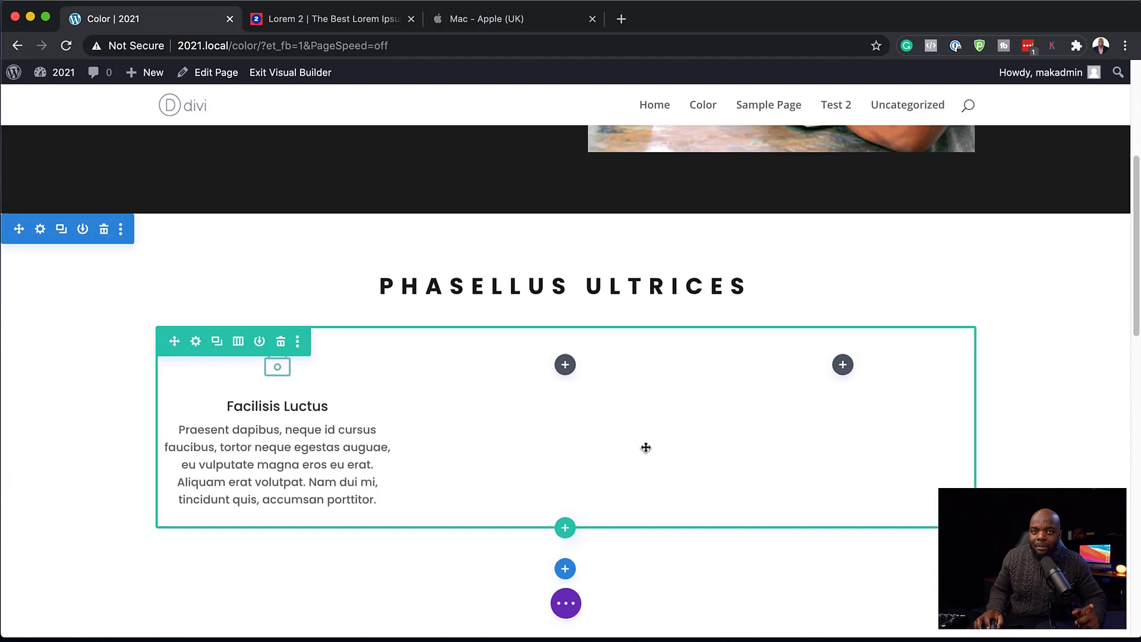
scroll(646, 448, "up", 2)
scroll(621, 437, "up", 5)
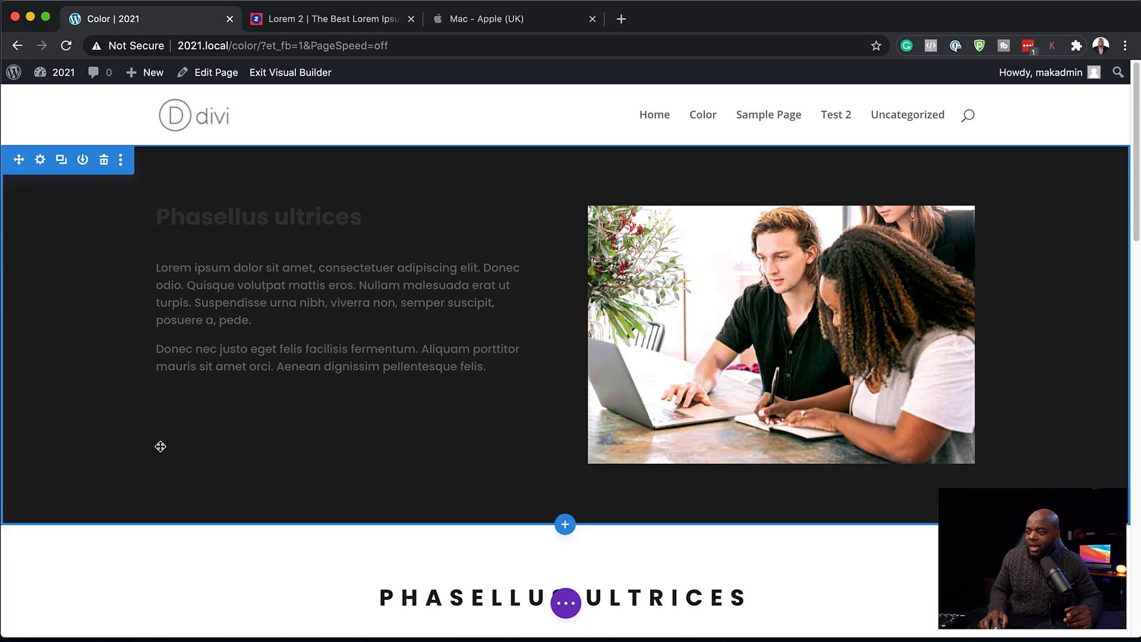
scroll(86, 306, "down", 5)
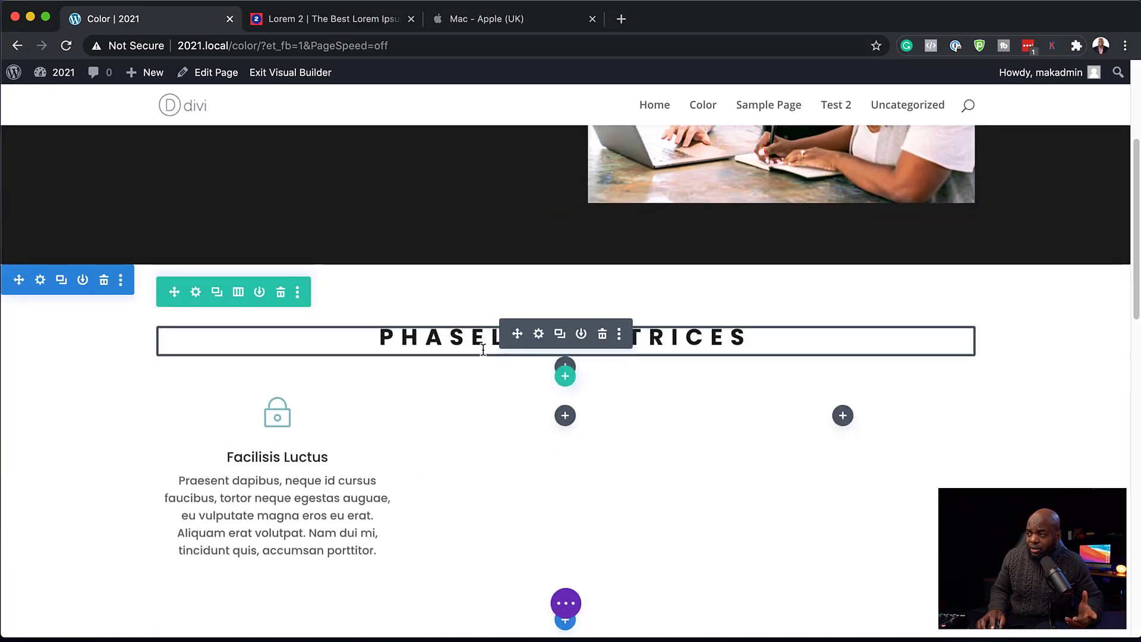
From the heading's text settings, start editing the global colour, trying red and teal hues.
left_click(539, 335)
left_click(125, 136)
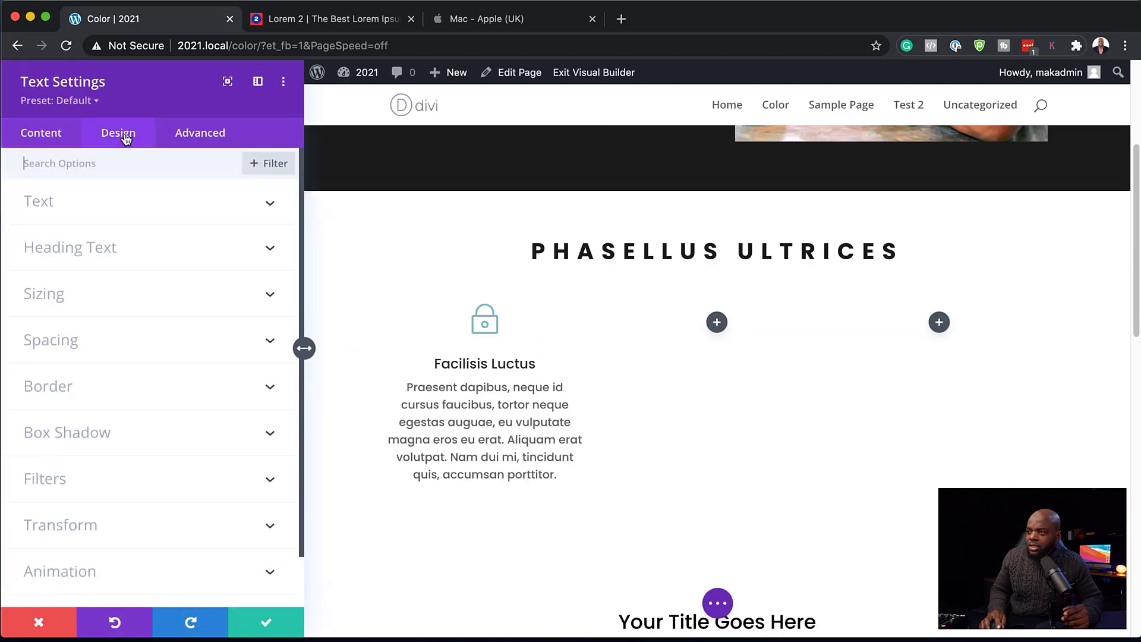
left_click(84, 250)
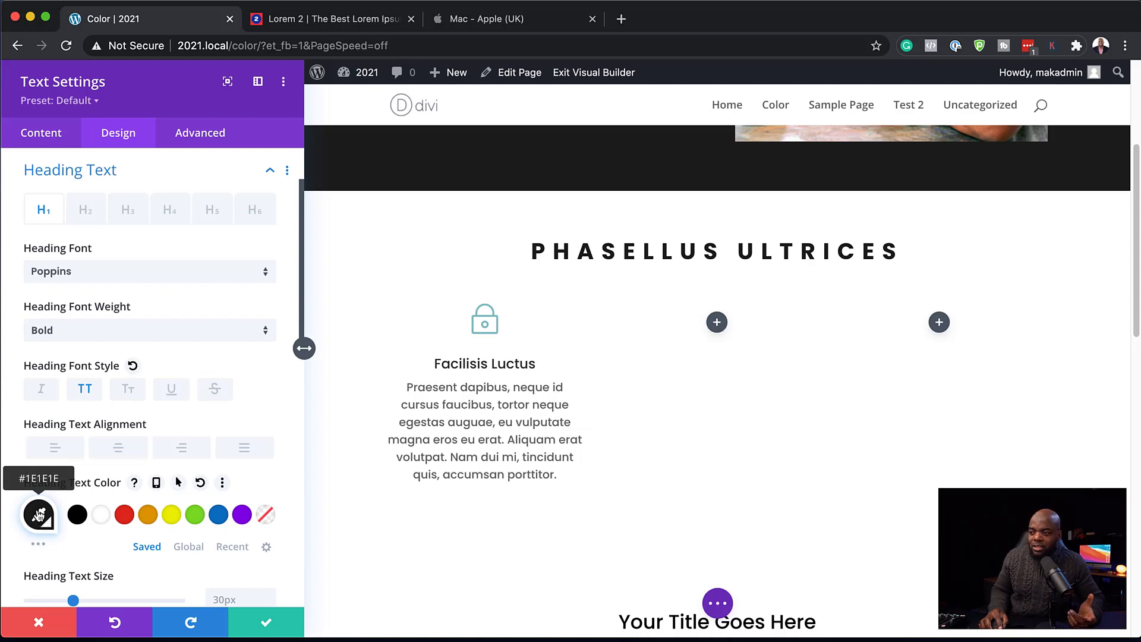
left_click(189, 547)
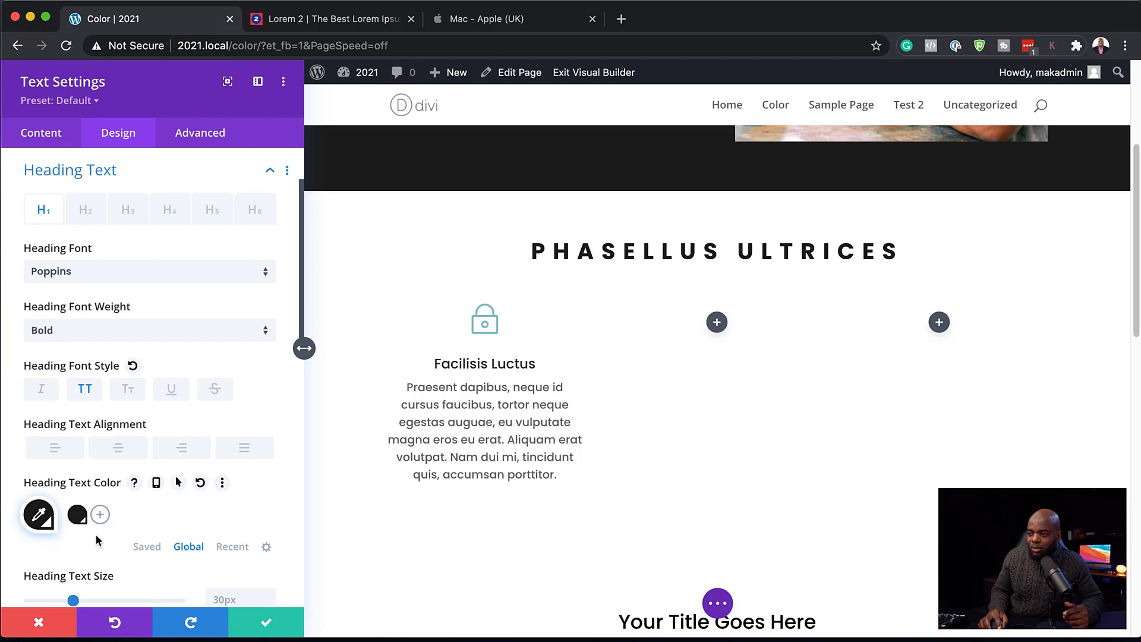
left_click(38, 514)
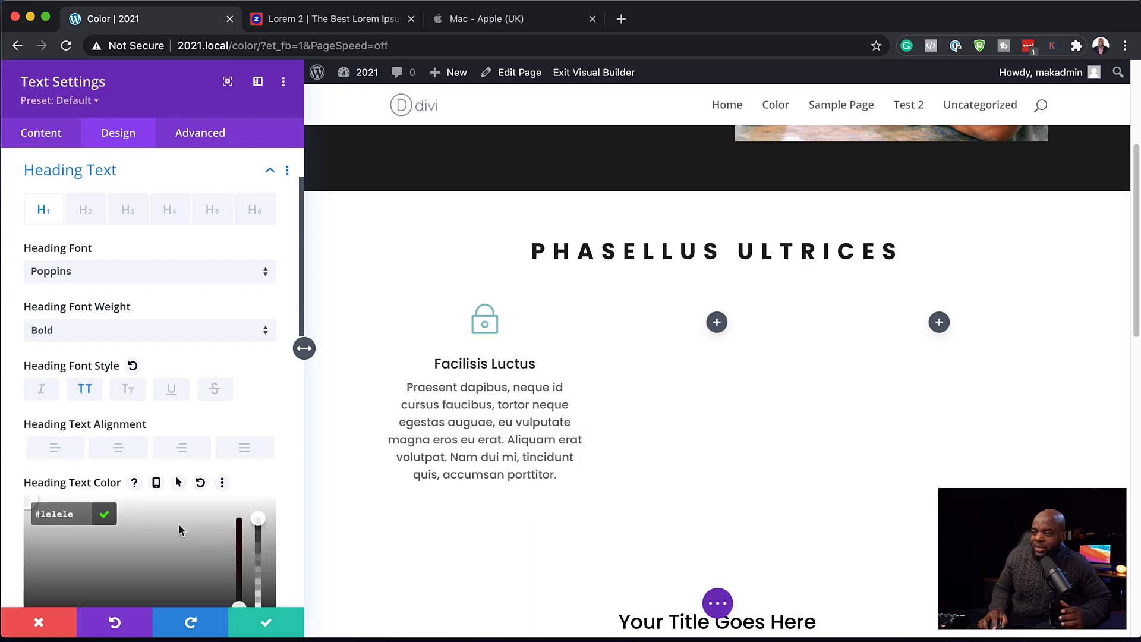
left_click_drag(240, 560, 233, 475)
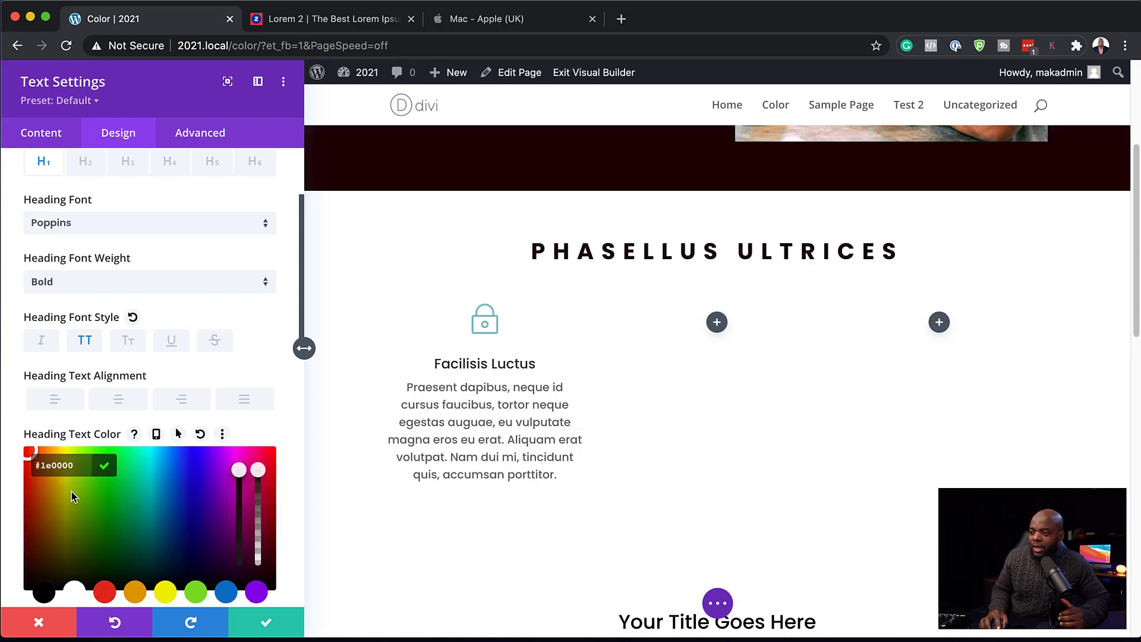
left_click(153, 511)
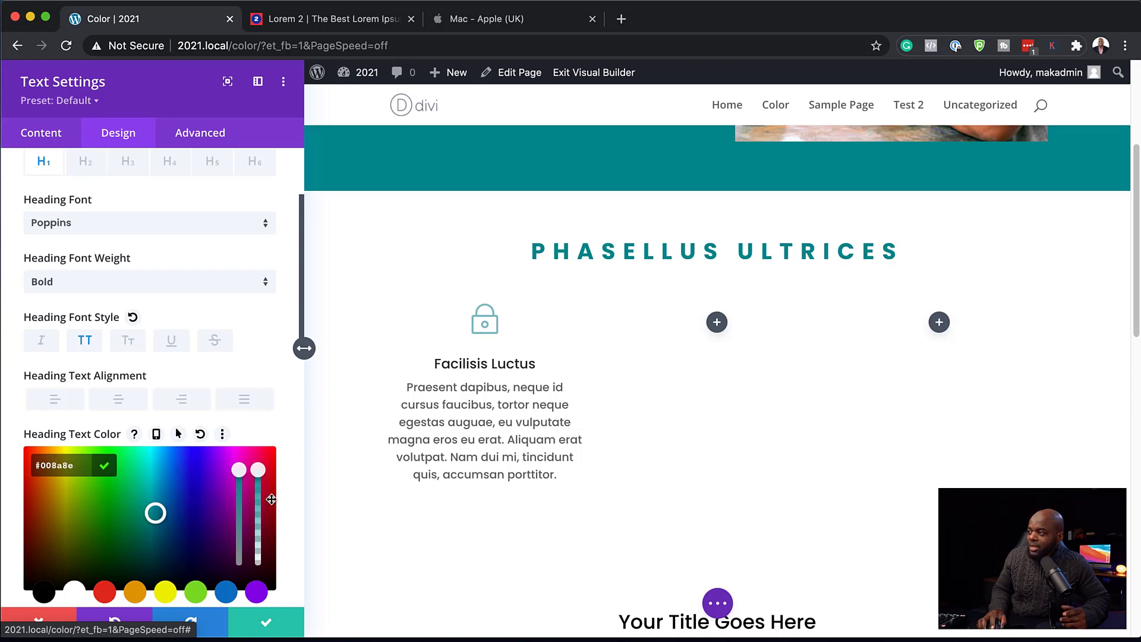
Settle the global colour at deep brown #280100 and confirm the site-wide update.
scroll(387, 501, "up", 5)
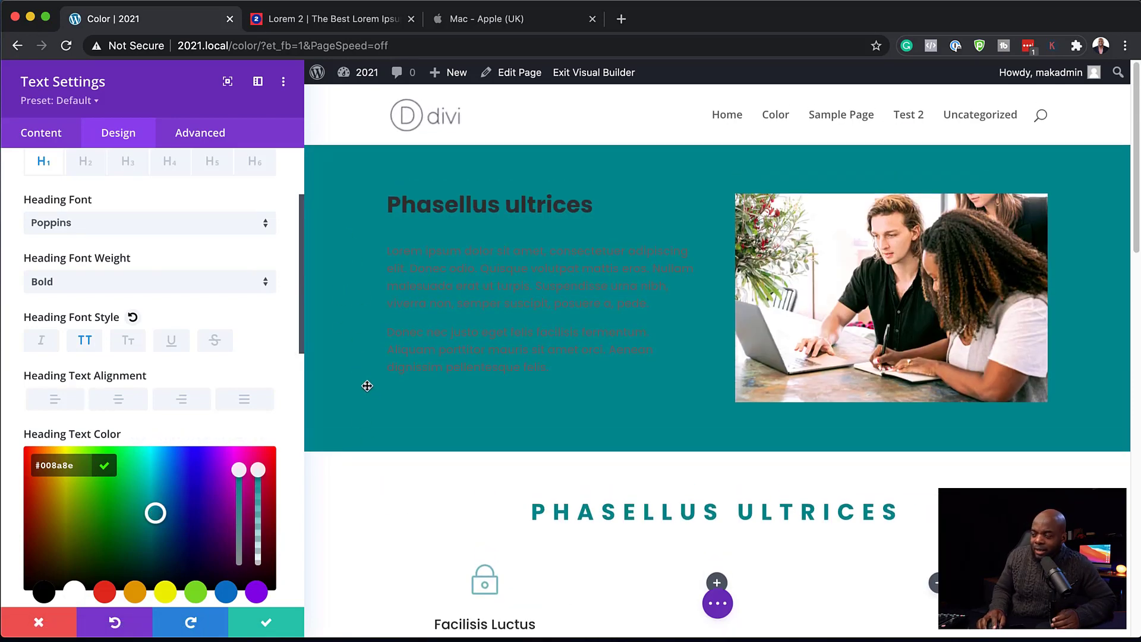
scroll(448, 435, "down", 15)
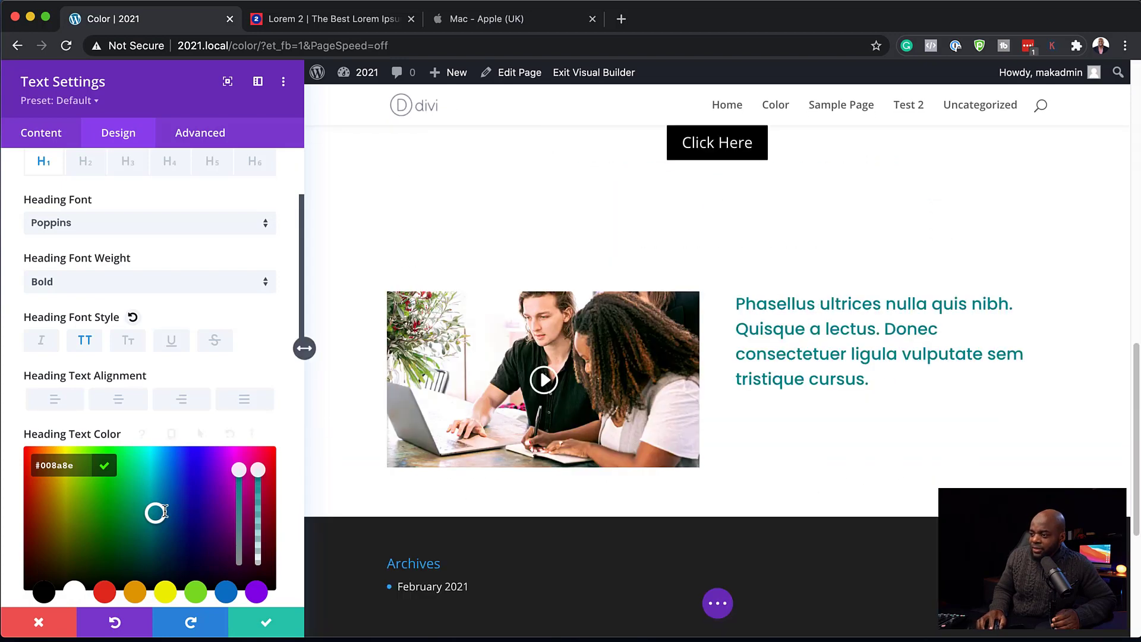
left_click_drag(155, 512, 83, 466)
scroll(561, 438, "up", 10)
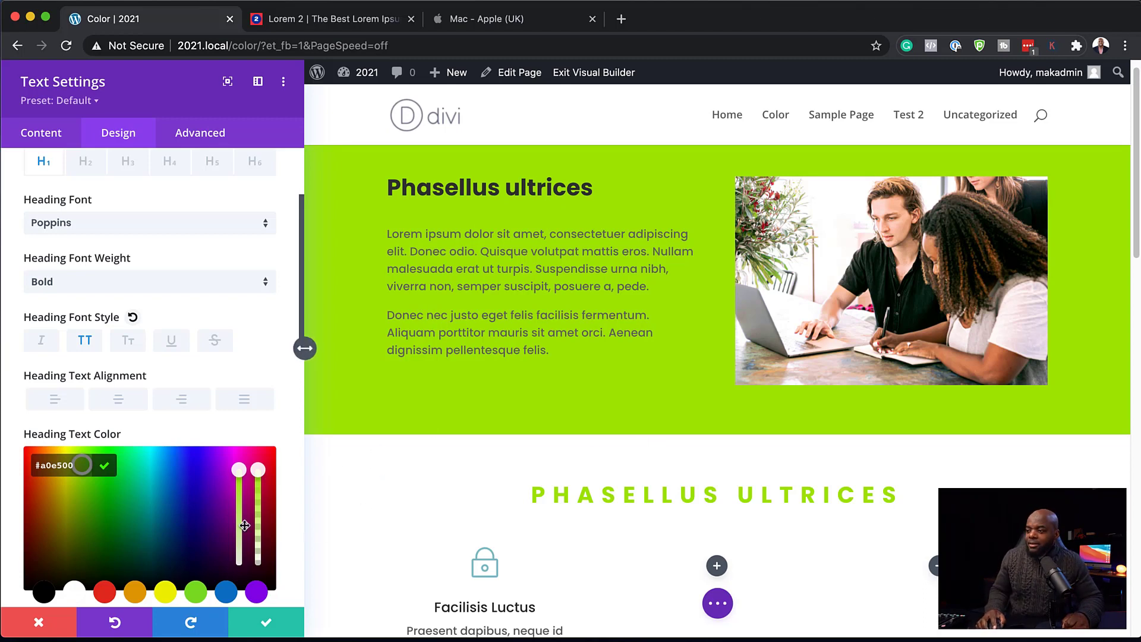
left_click_drag(48, 547, 38, 559)
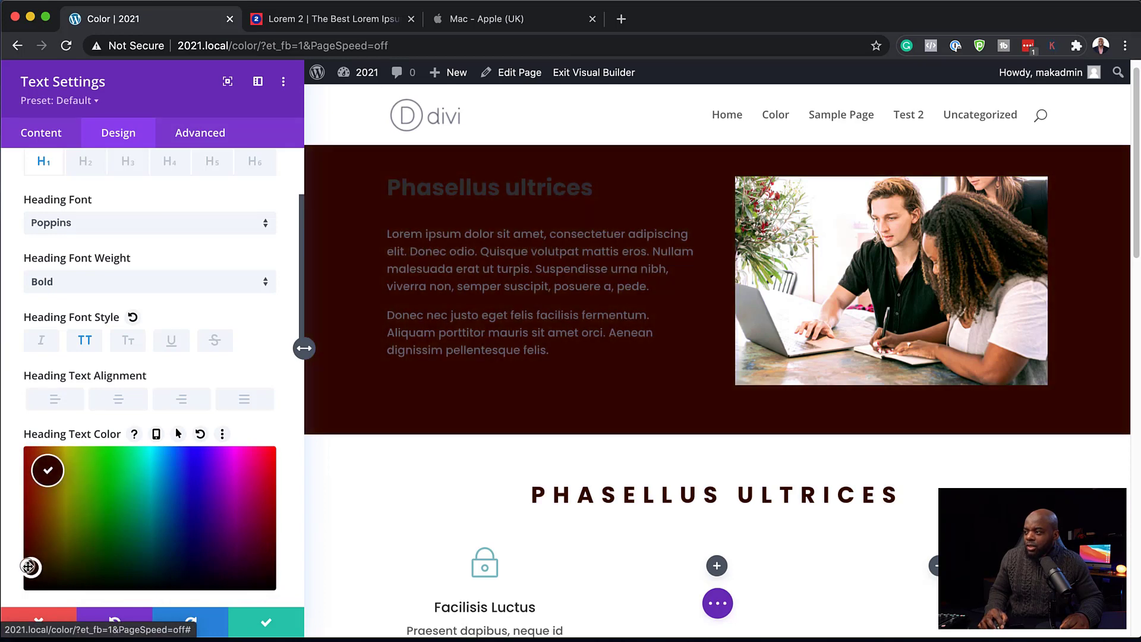
left_click_drag(27, 569, 28, 571)
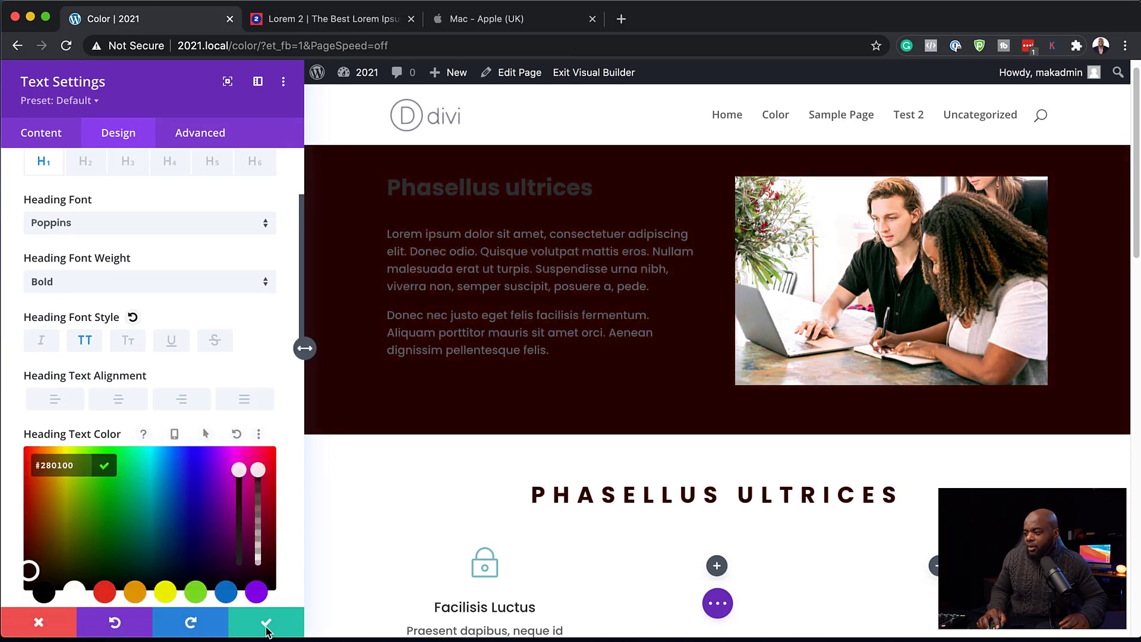
left_click(267, 625)
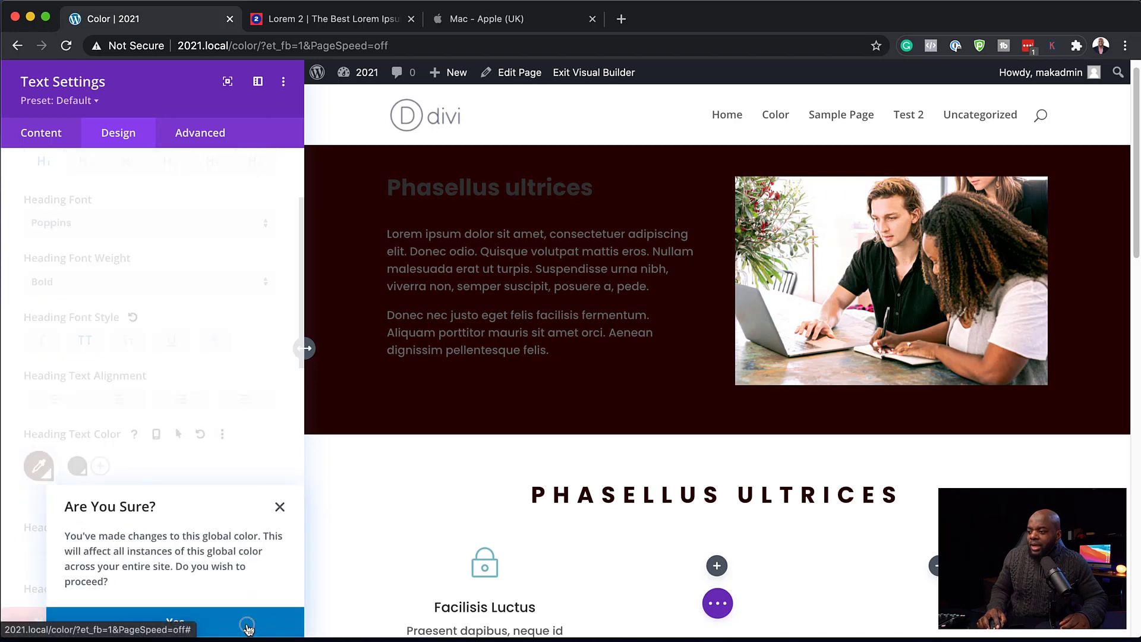
left_click(265, 625)
left_click(264, 629)
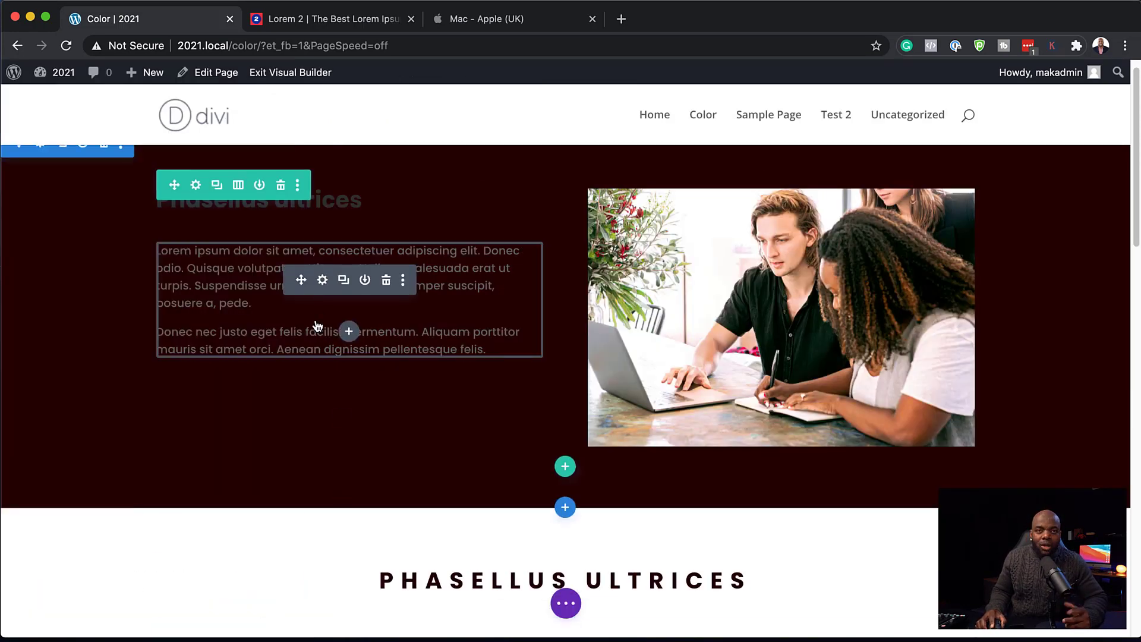
Make the hero heading orange #e09900, then open the body text module's settings.
scroll(432, 430, "up", 1)
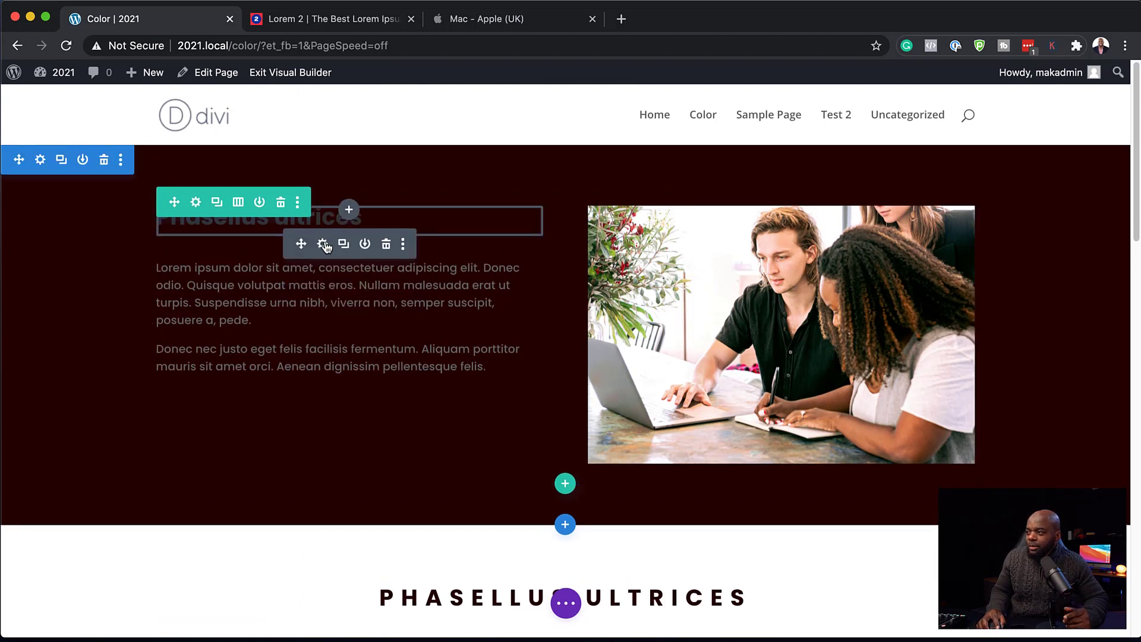
left_click(322, 244)
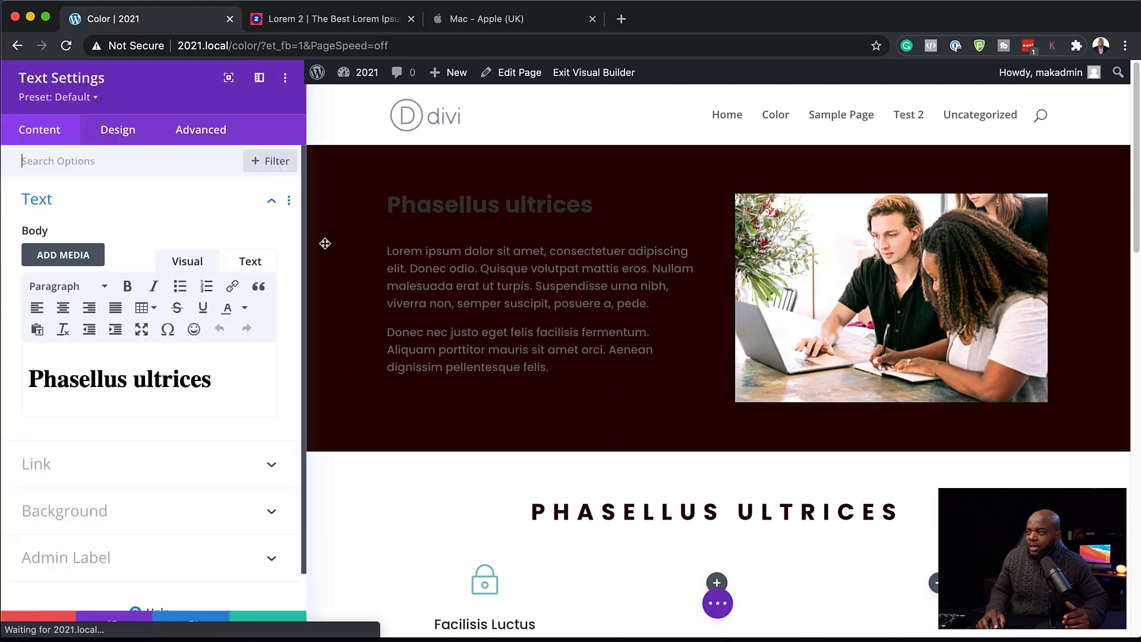
left_click(130, 135)
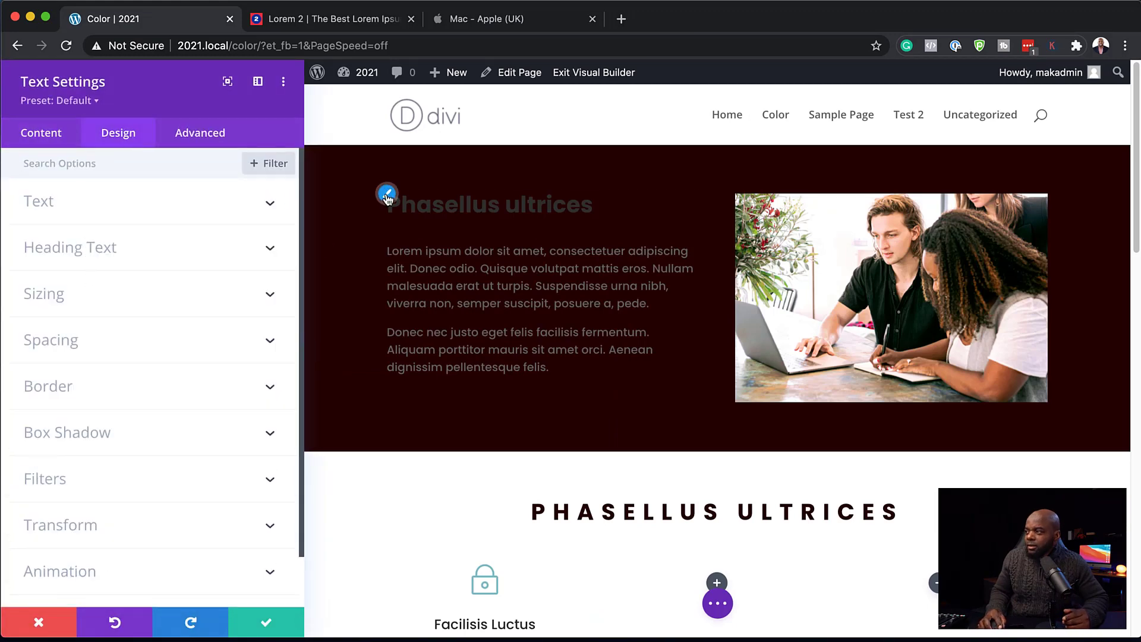
left_click(387, 195)
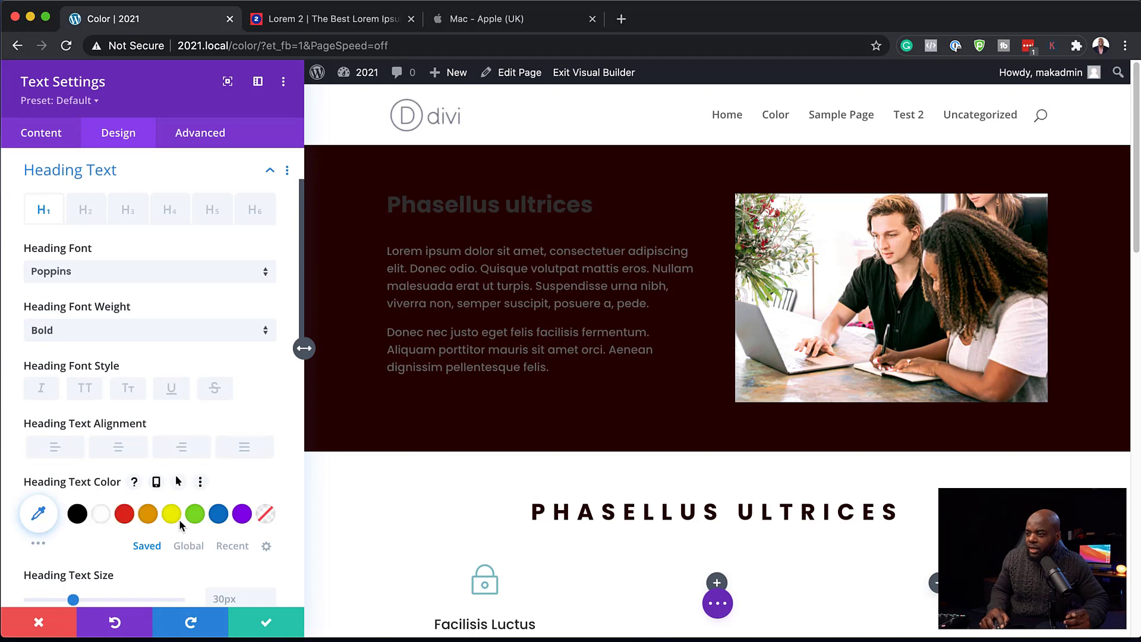
left_click(152, 517)
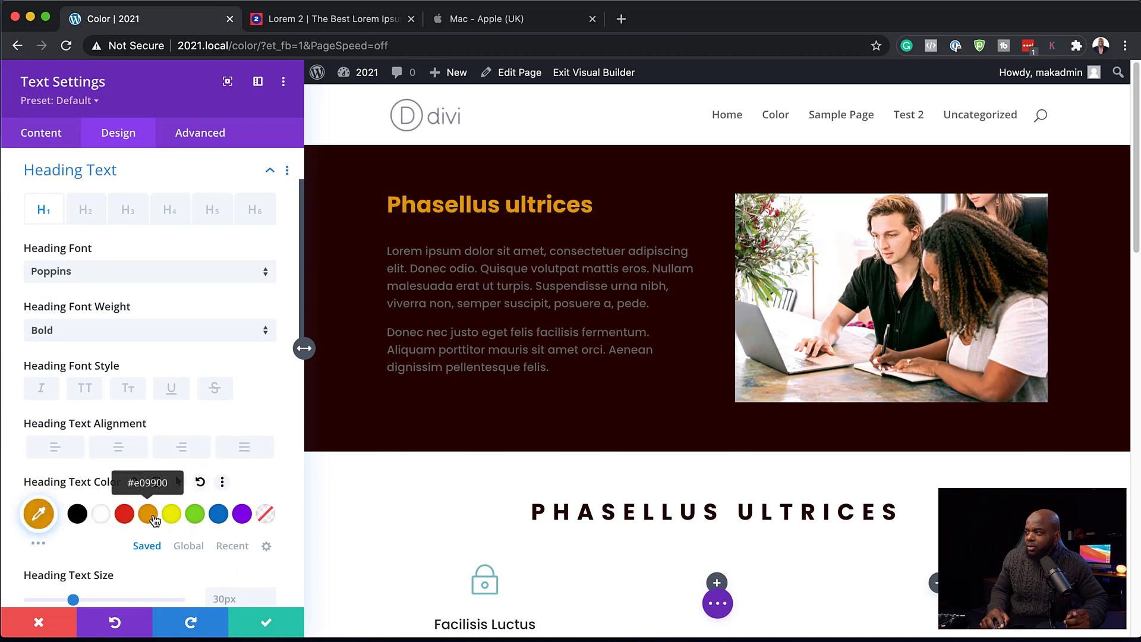
left_click(269, 624)
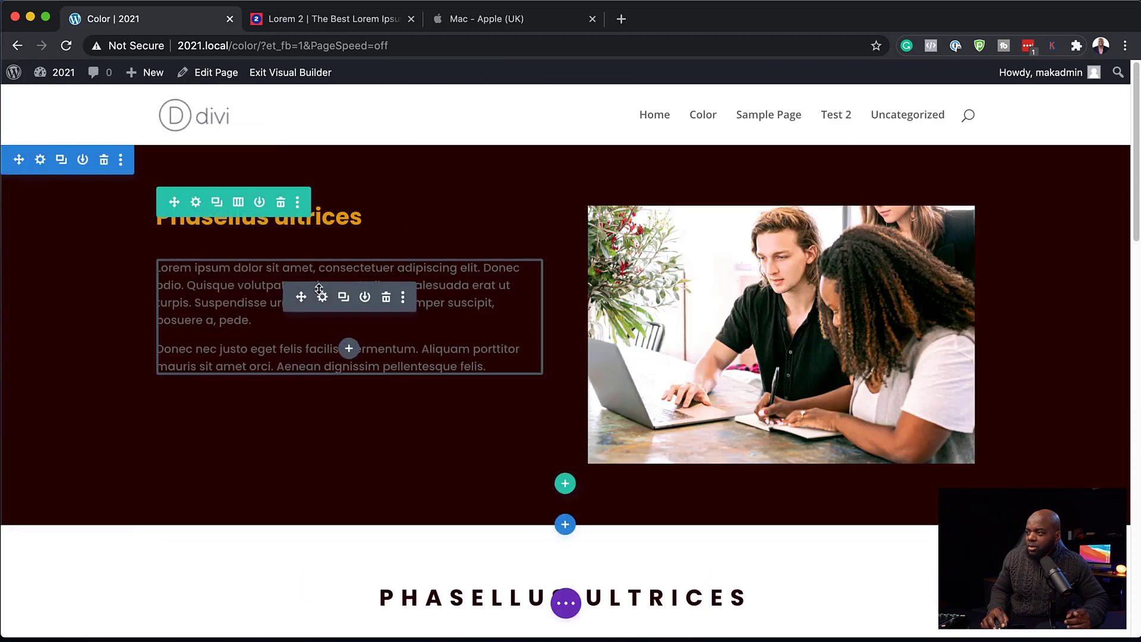
left_click(322, 299)
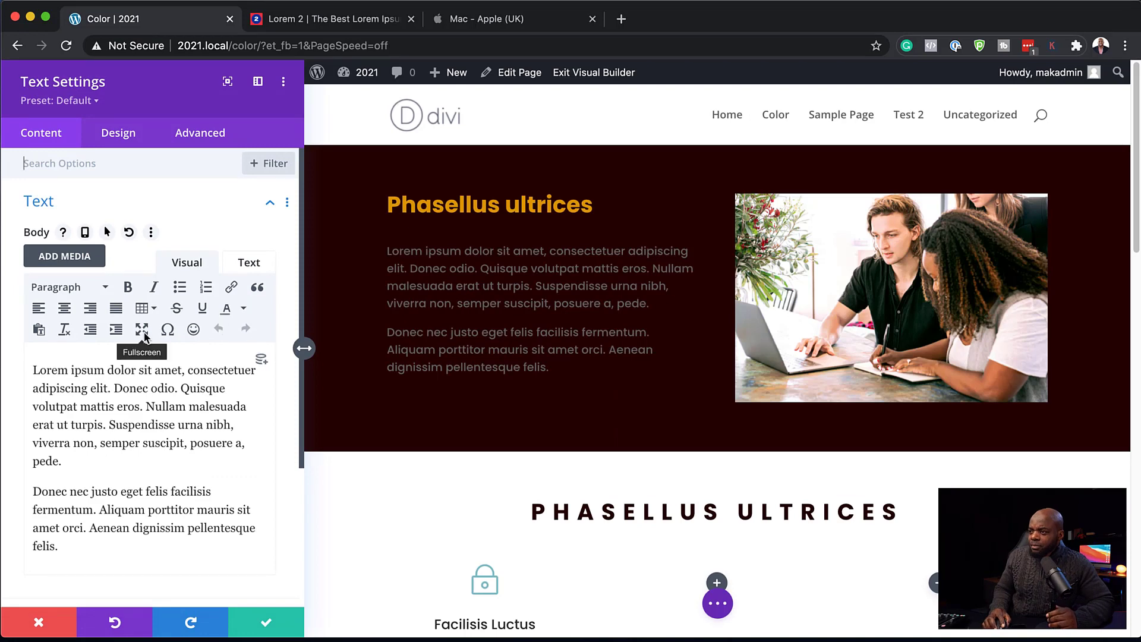
Set the hero body text colour to orange #e09900.
left_click(119, 133)
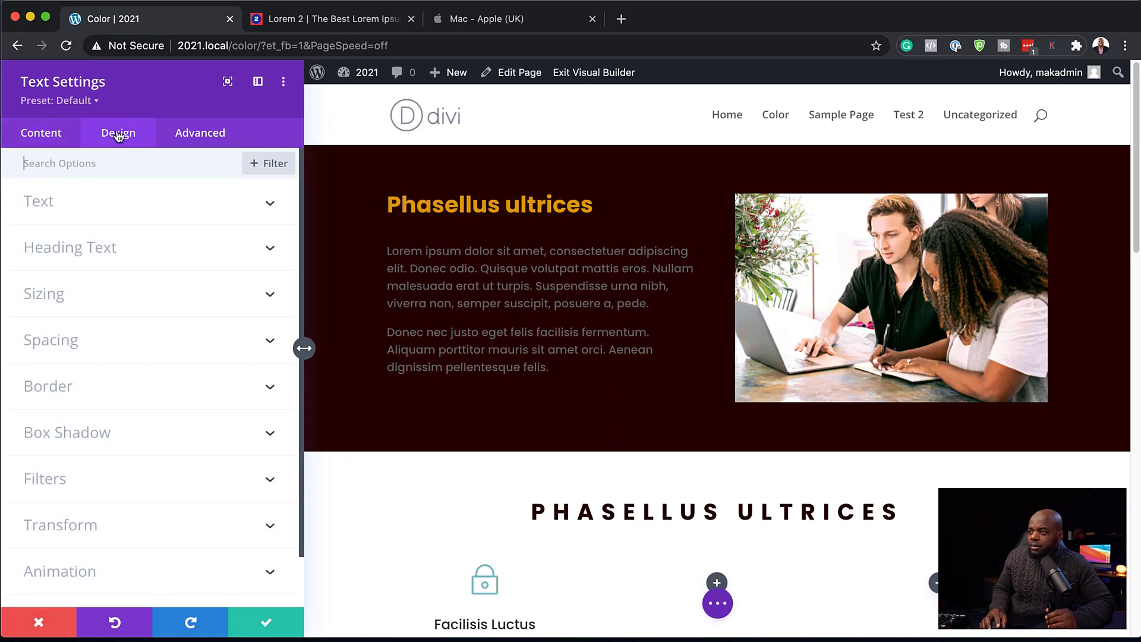
left_click(109, 201)
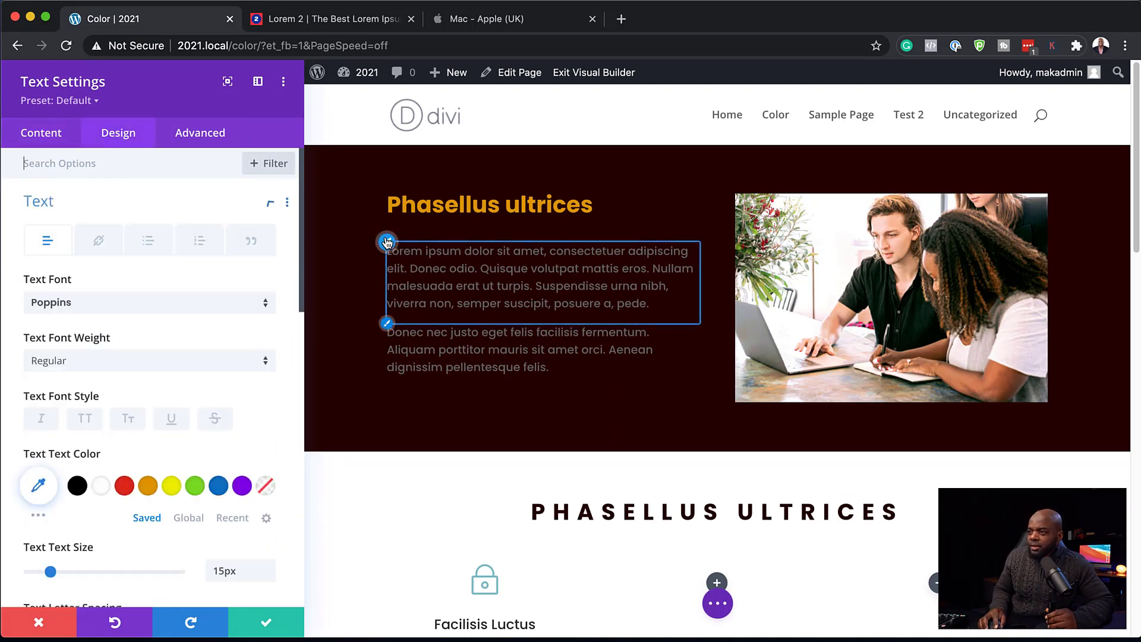
left_click(149, 487)
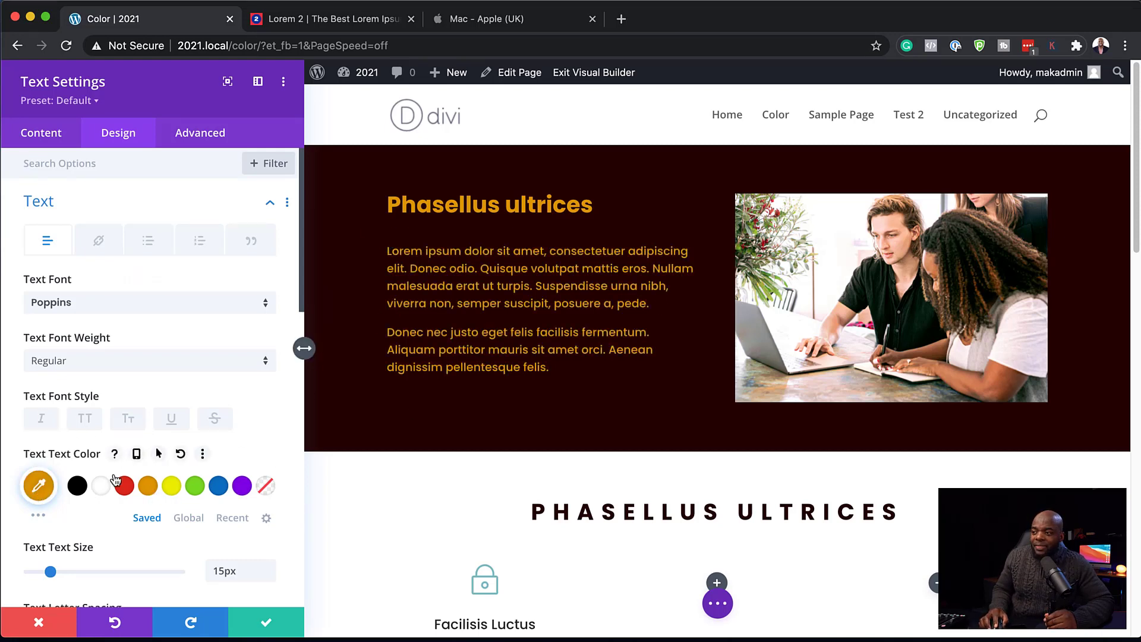
left_click(197, 520)
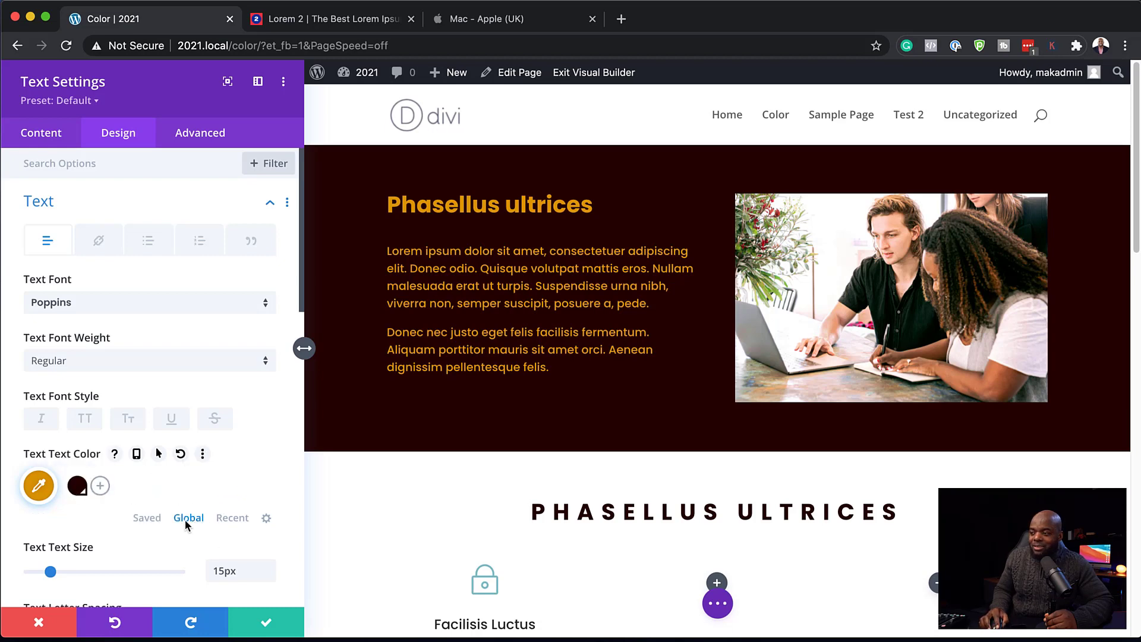
left_click(150, 520)
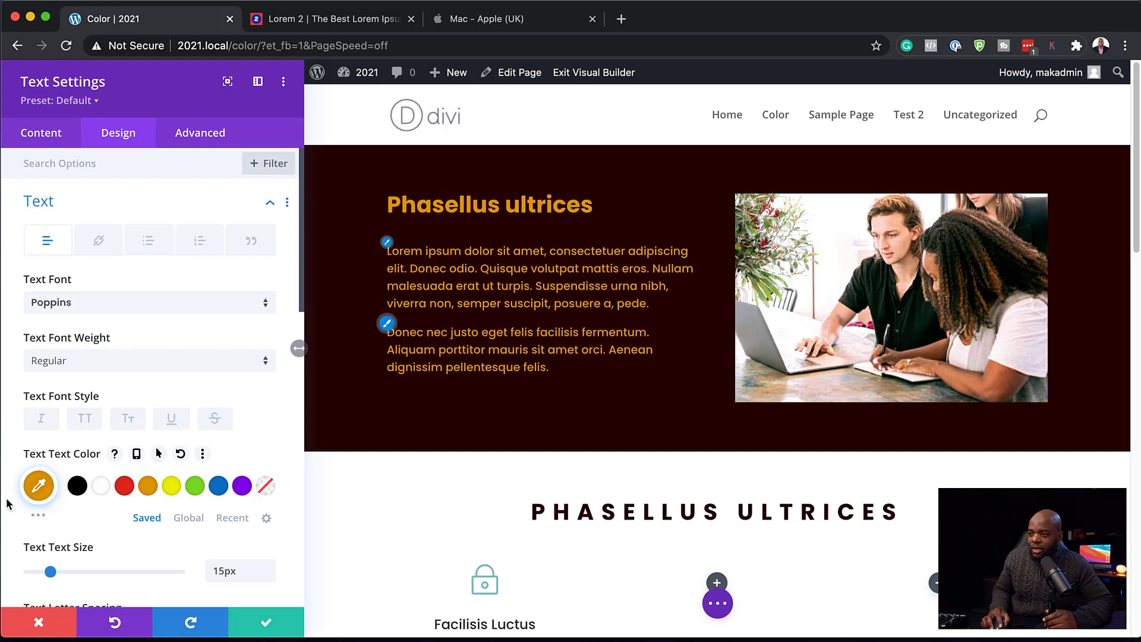
Convert the orange text colour into a global colour and save the module.
right_click(40, 489)
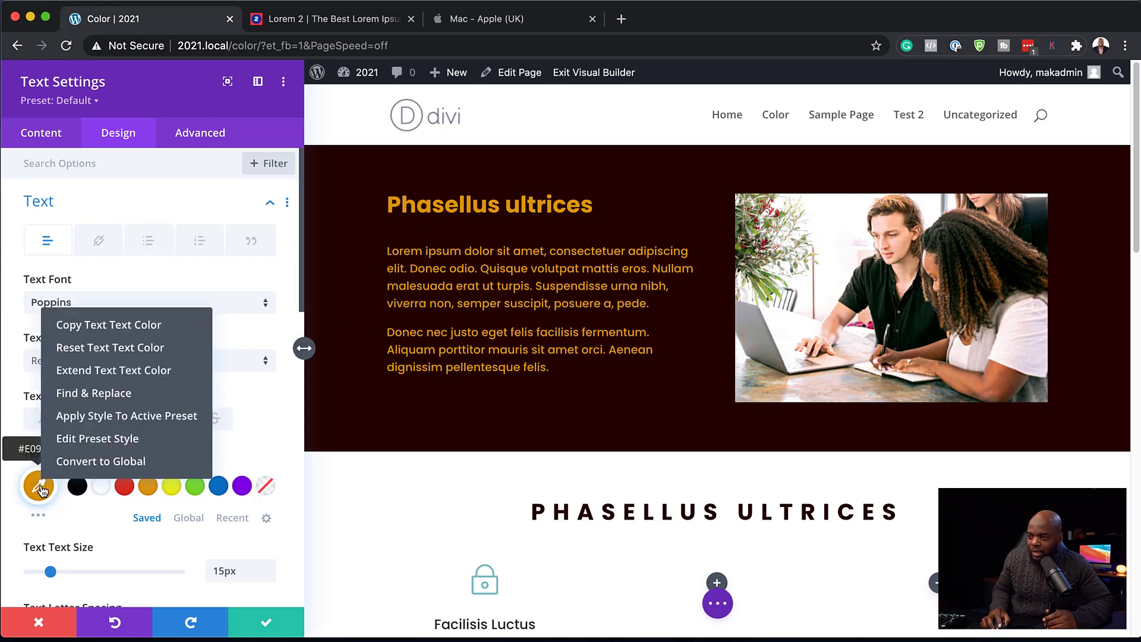
left_click(131, 468)
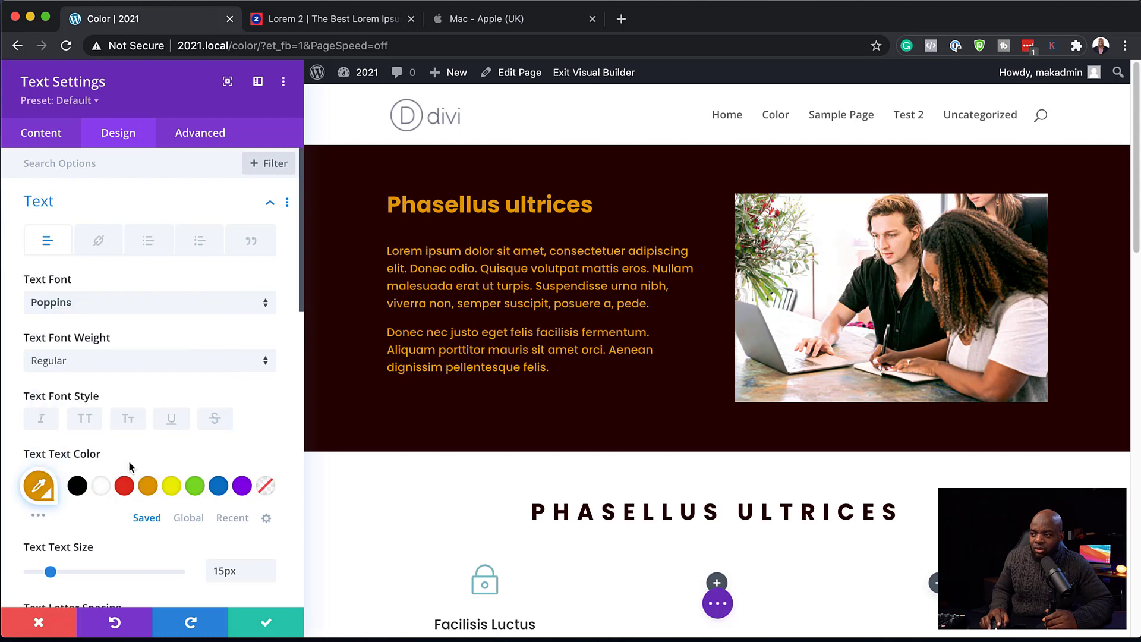
left_click(188, 519)
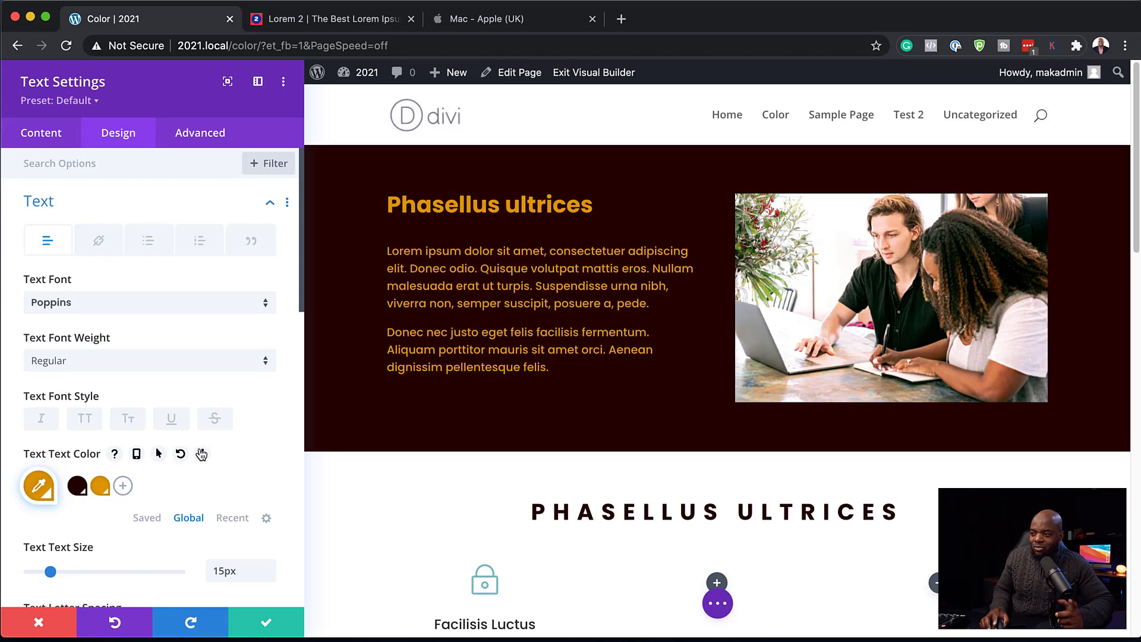
left_click(268, 624)
Apply the global orange to the Facilisis Luctus blurb's title text.
scroll(367, 382, "down", 3)
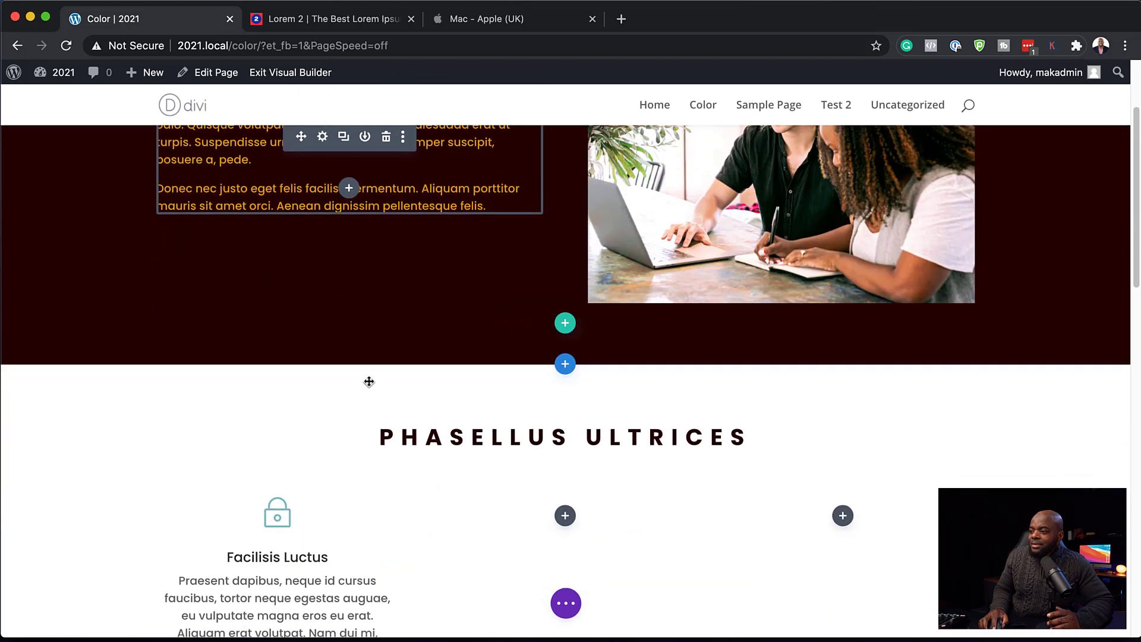
scroll(369, 382, "down", 3)
scroll(370, 378, "down", 4)
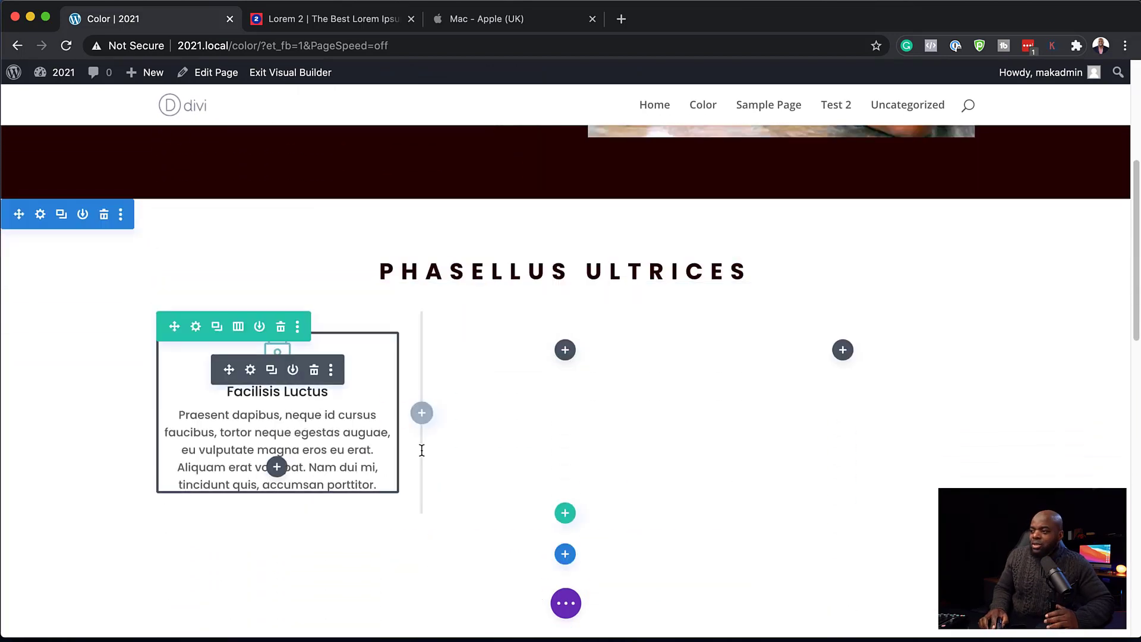
left_click(250, 370)
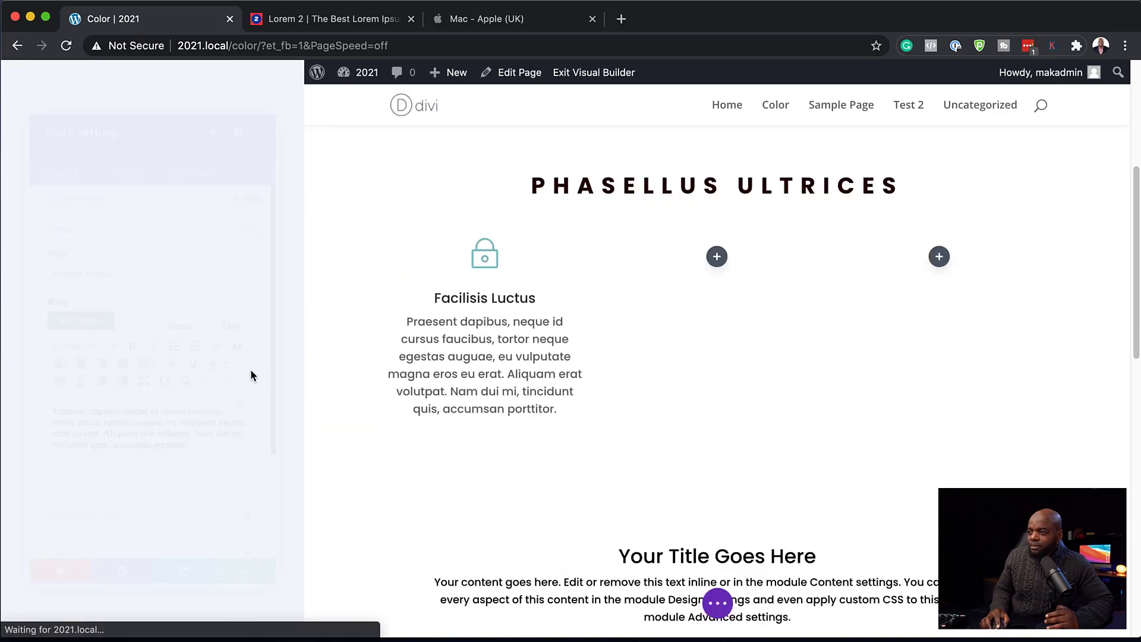
left_click(119, 134)
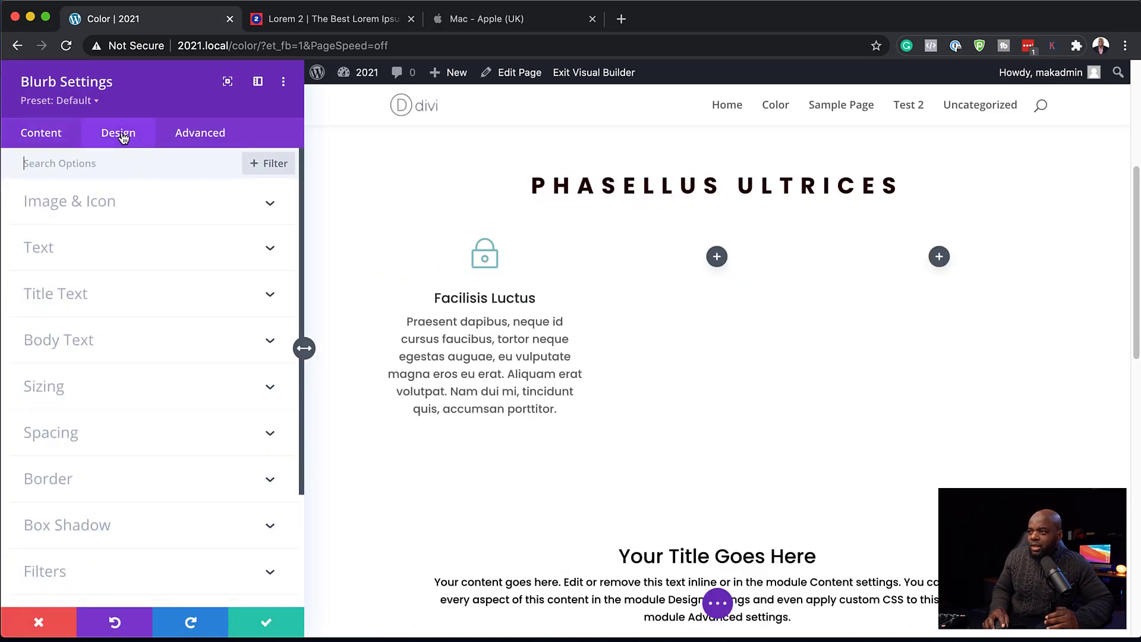
left_click(148, 294)
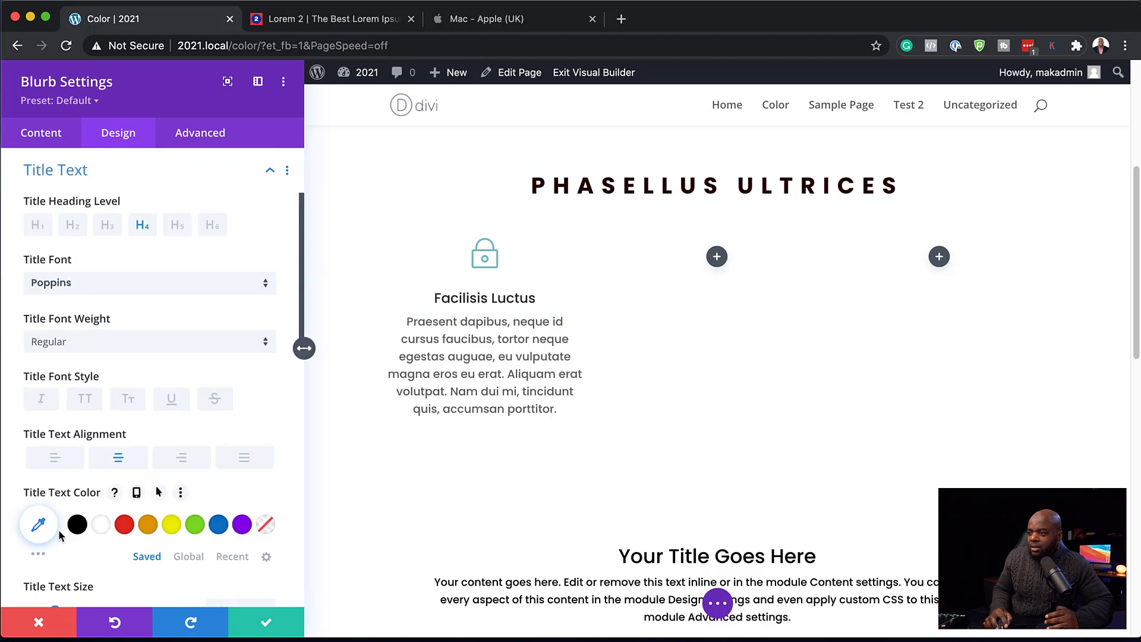
left_click(188, 557)
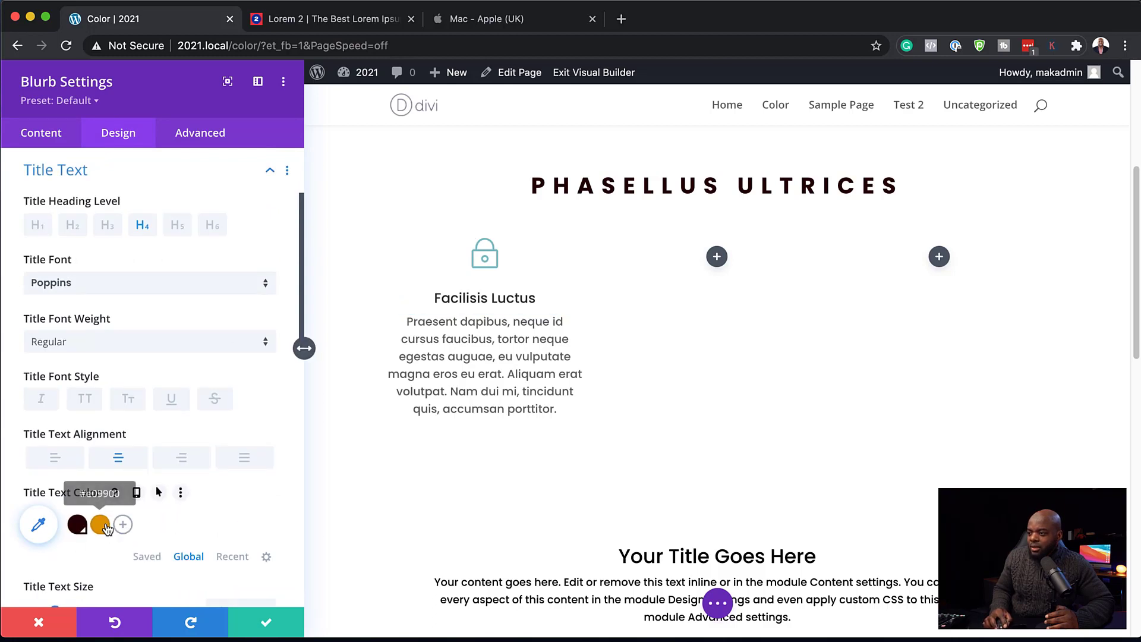
left_click(101, 525)
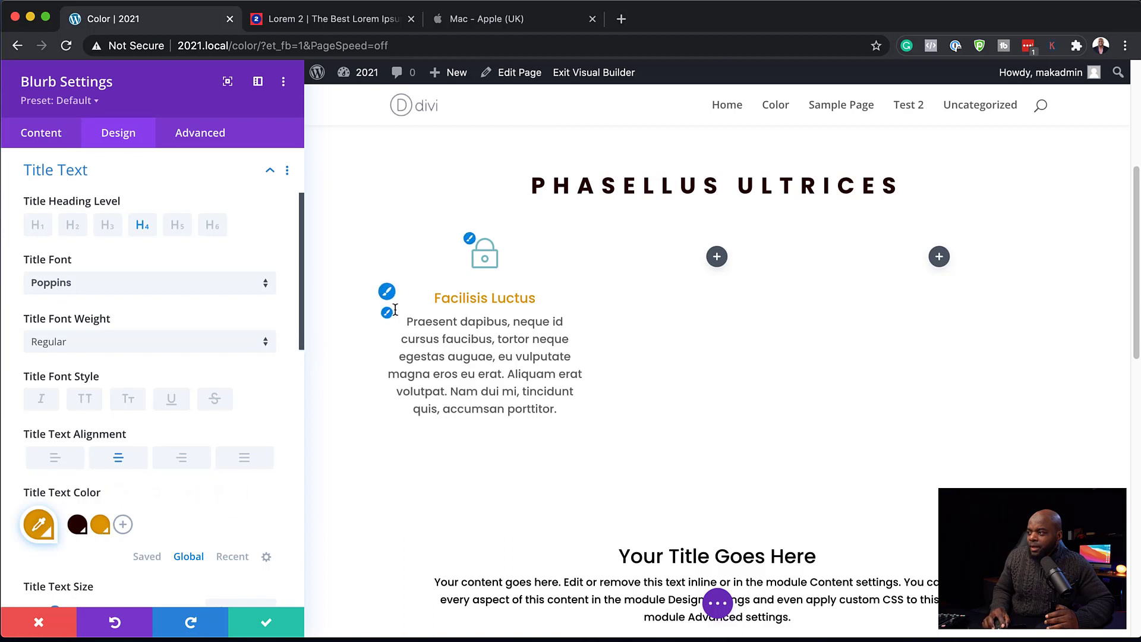
Apply the global orange to the blurb's body text as well and save the blurb.
left_click(387, 314)
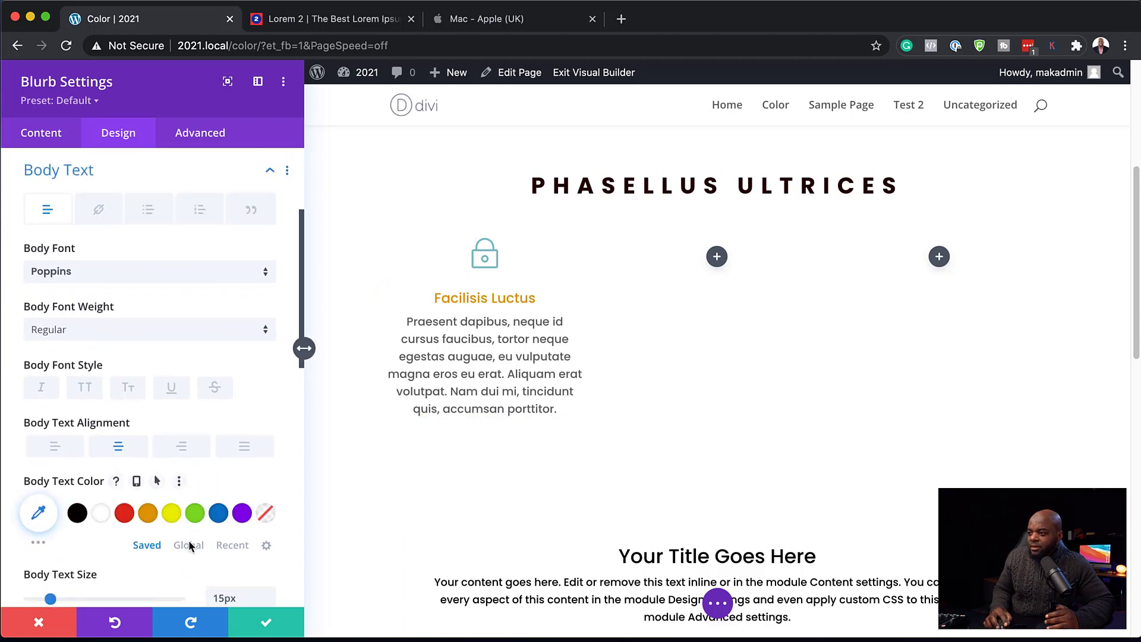
left_click(187, 546)
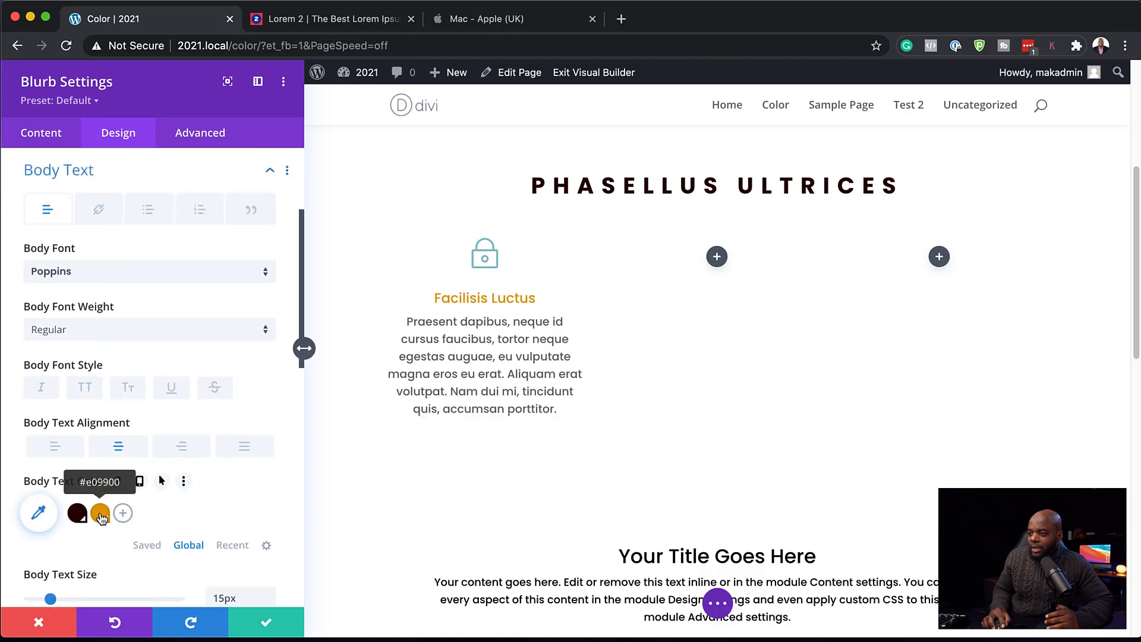
left_click(101, 514)
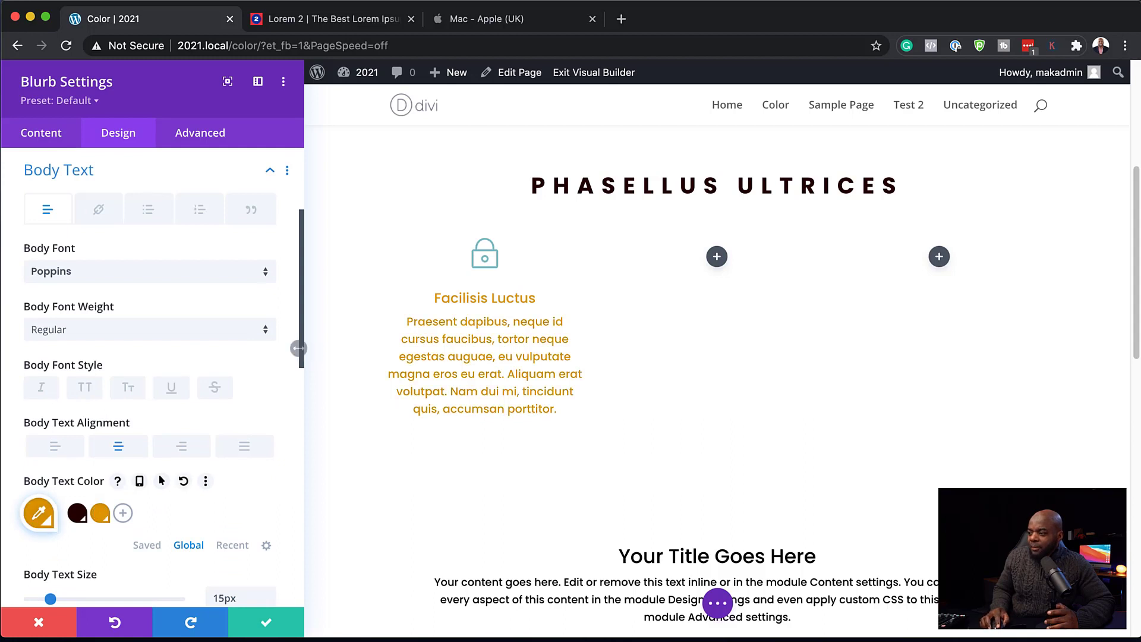
left_click(266, 623)
Reopen the blurb's title text settings and start editing the global orange colour.
scroll(449, 465, "up", 5)
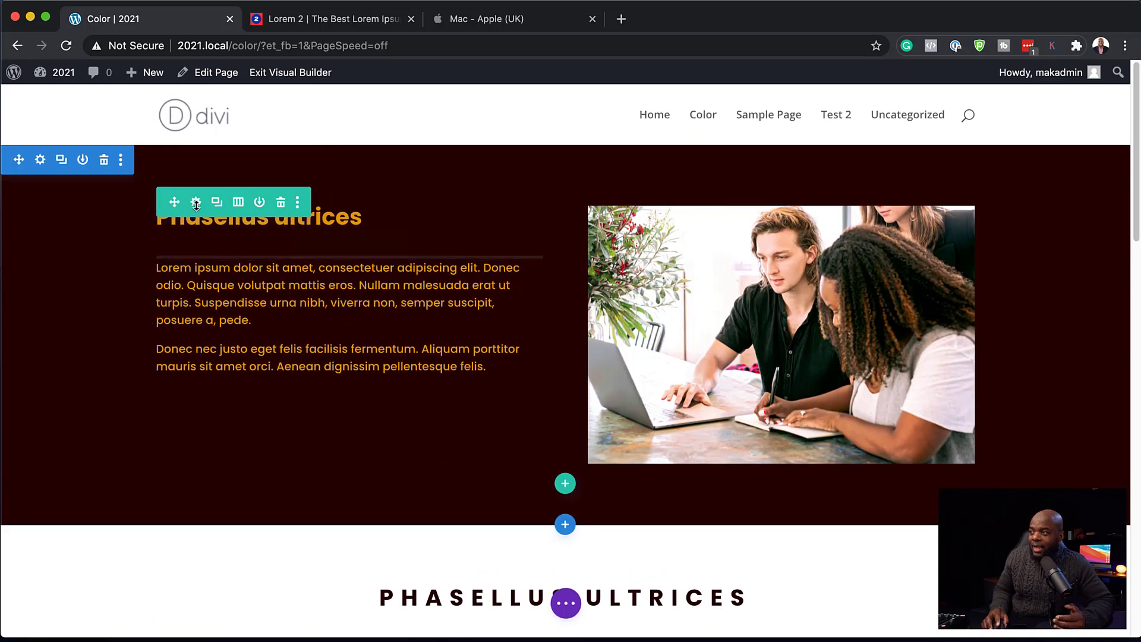
scroll(340, 469, "down", 4)
scroll(344, 474, "down", 1)
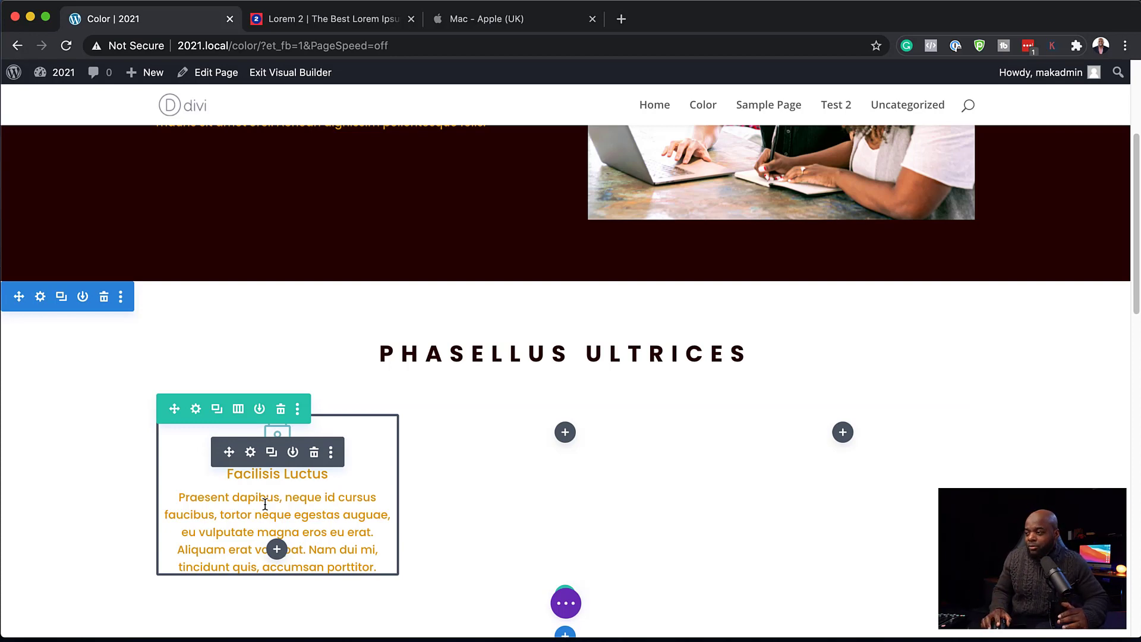
left_click(252, 452)
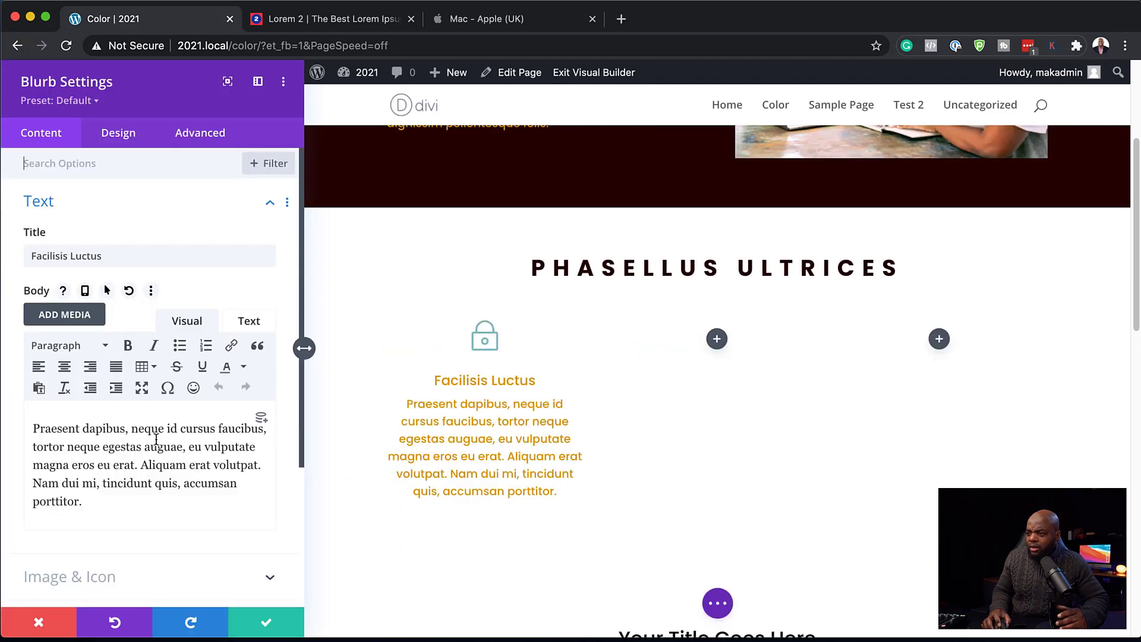
left_click(133, 141)
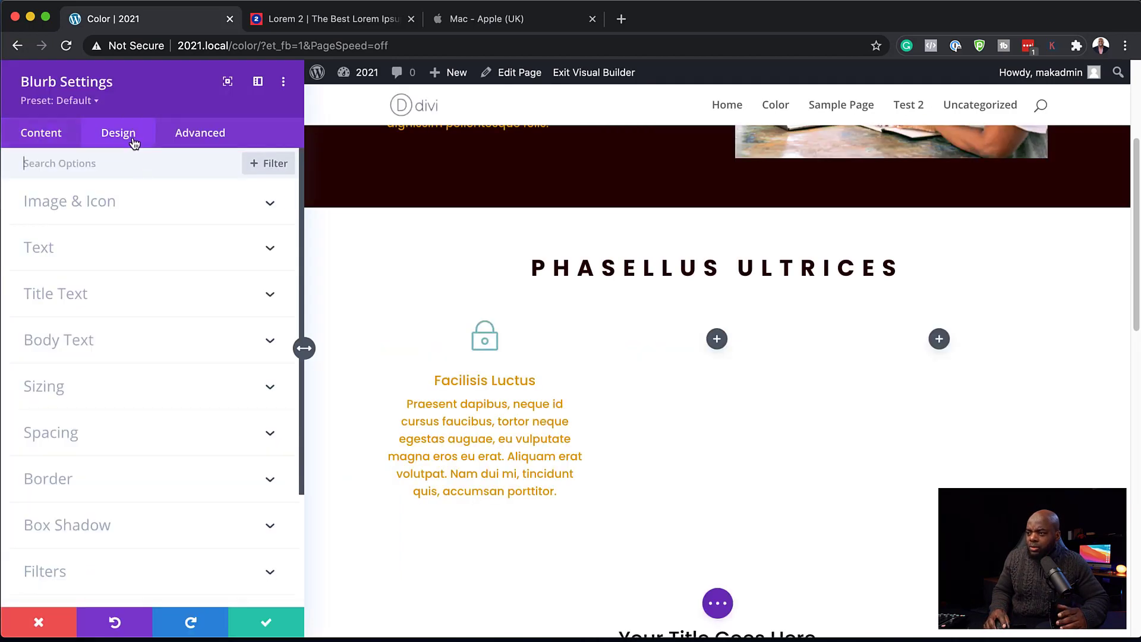
left_click(79, 296)
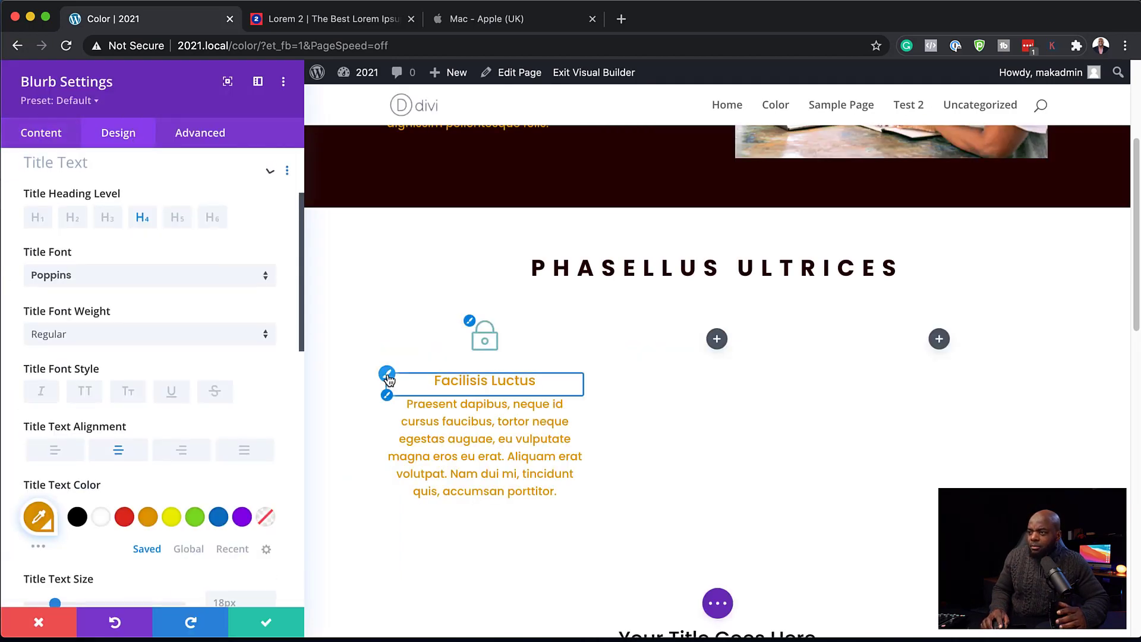
left_click(38, 526)
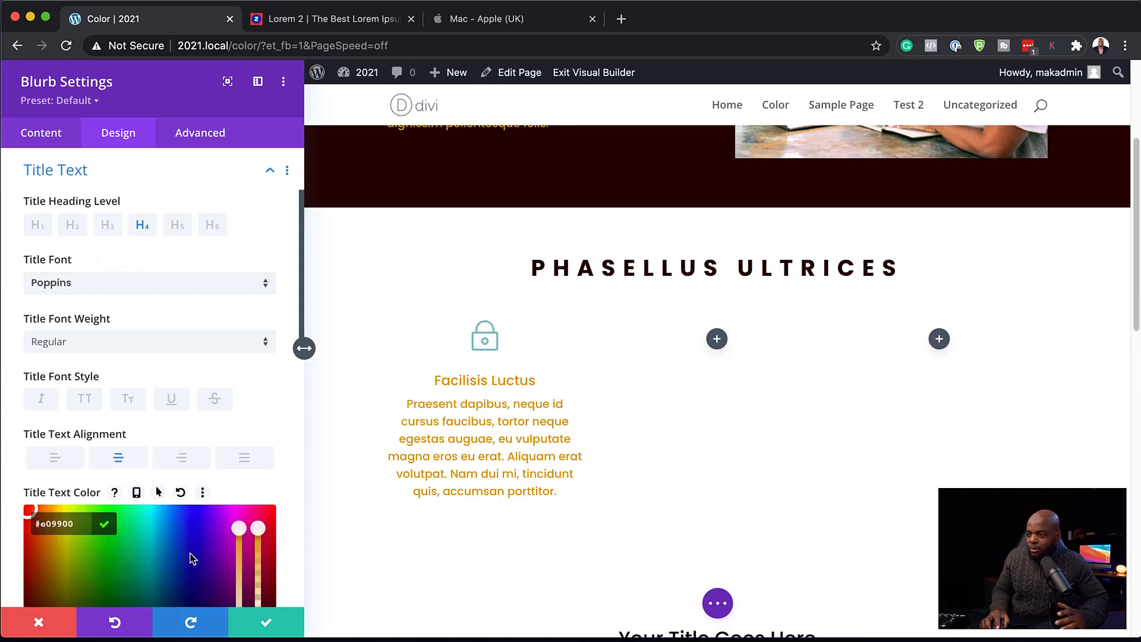
Recolour the global colour from red through dark brown to teal and confirm the site-wide update.
scroll(192, 559, "down", 3)
left_click(24, 427)
left_click_drag(25, 427, 27, 439)
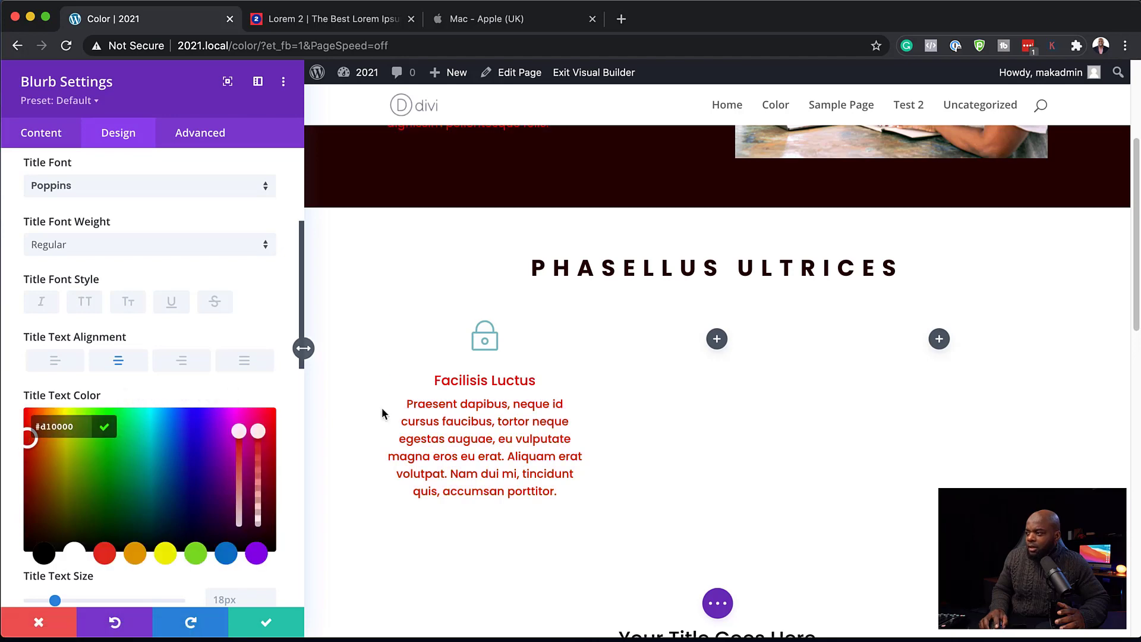
scroll(796, 524, "up", 5)
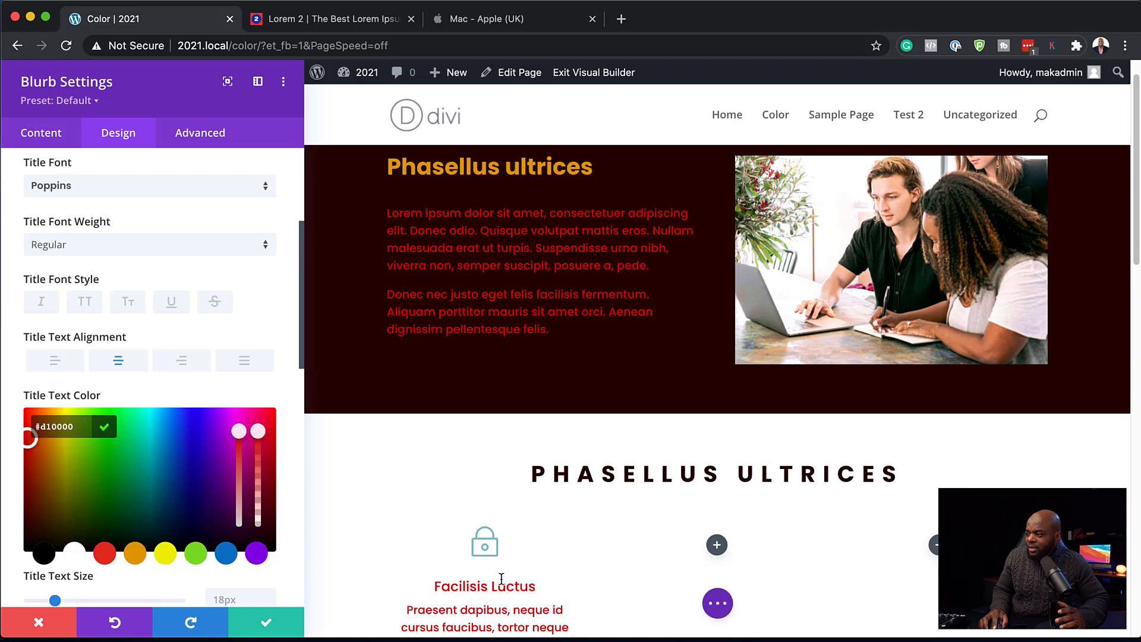
scroll(484, 460, "down", 1)
left_click(31, 451)
left_click_drag(30, 451, 51, 482)
left_click_drag(167, 498, 154, 468)
left_click(266, 624)
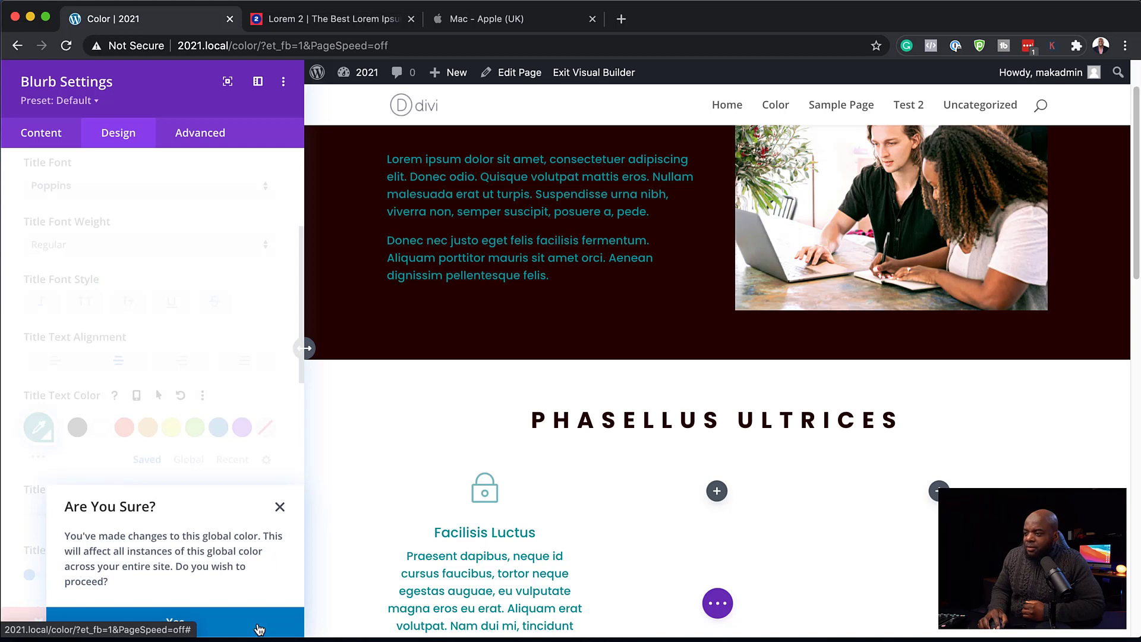
left_click(259, 629)
left_click(270, 624)
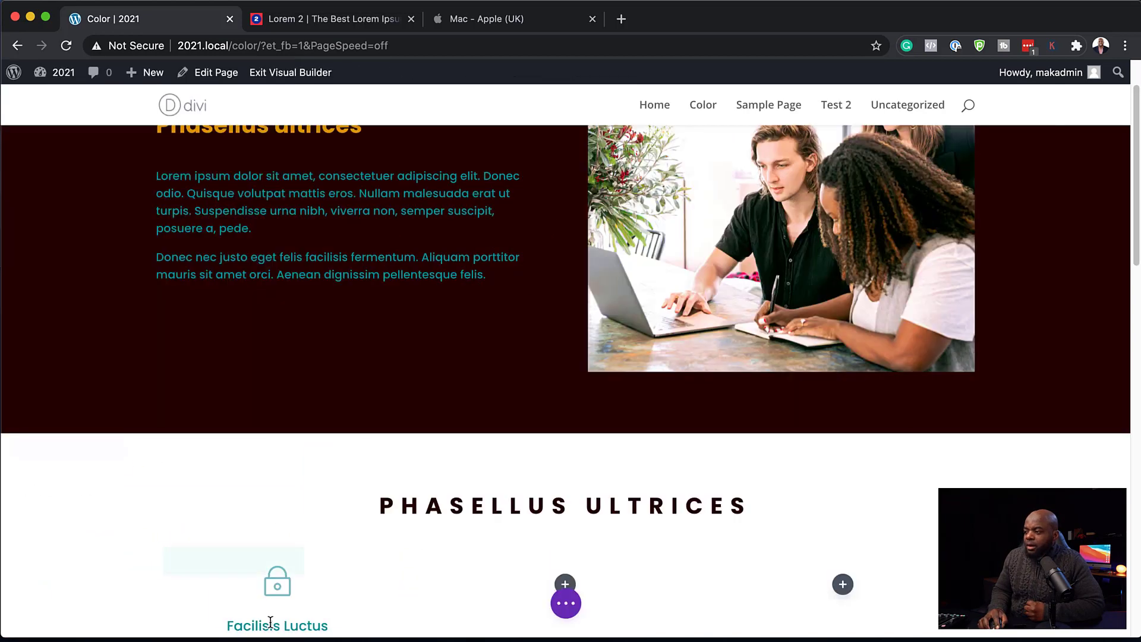
scroll(453, 362, "up", 3)
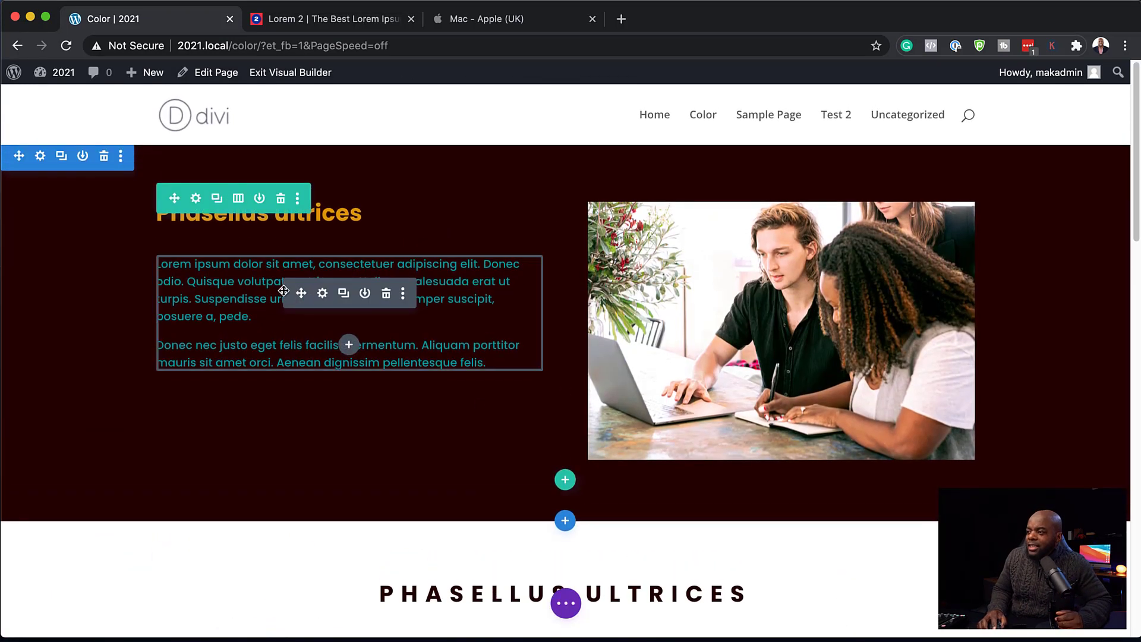
scroll(464, 405, "down", 5)
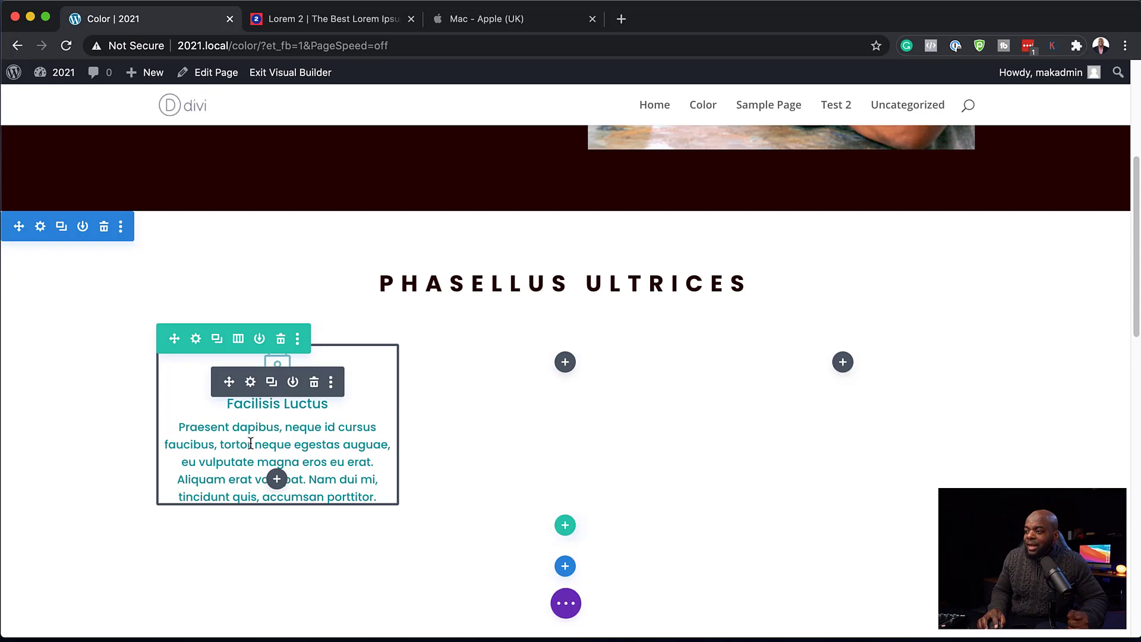
scroll(332, 481, "up", 4)
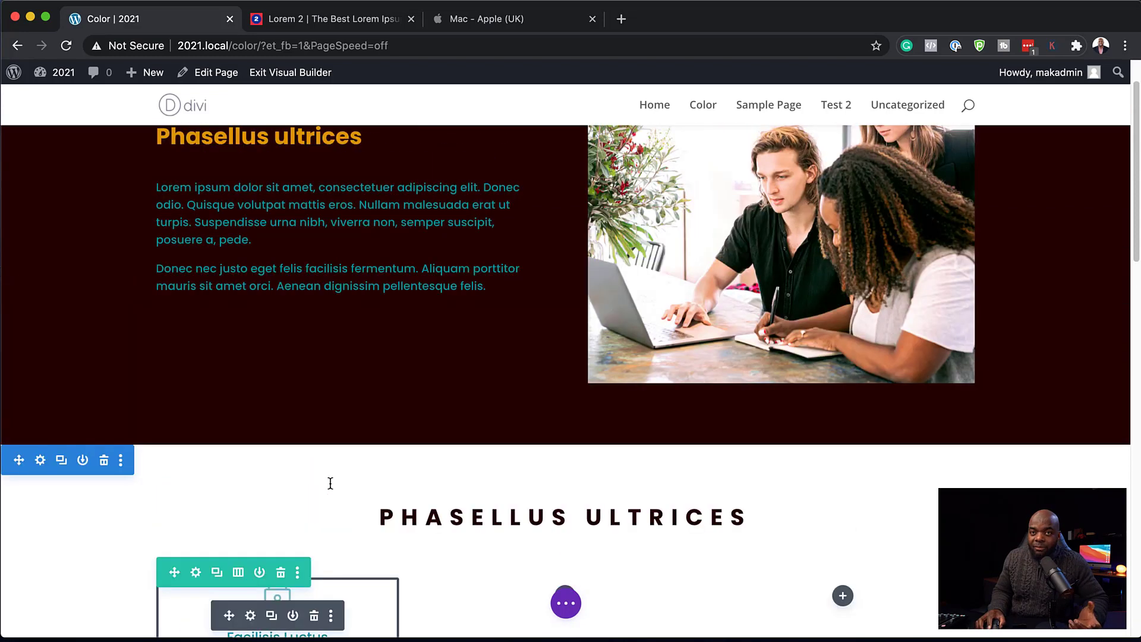
scroll(330, 480, "down", 2)
scroll(331, 485, "down", 2)
Insert a default Blurb module into the middle column beside the Facilisis Luctus blurb.
left_click(566, 379)
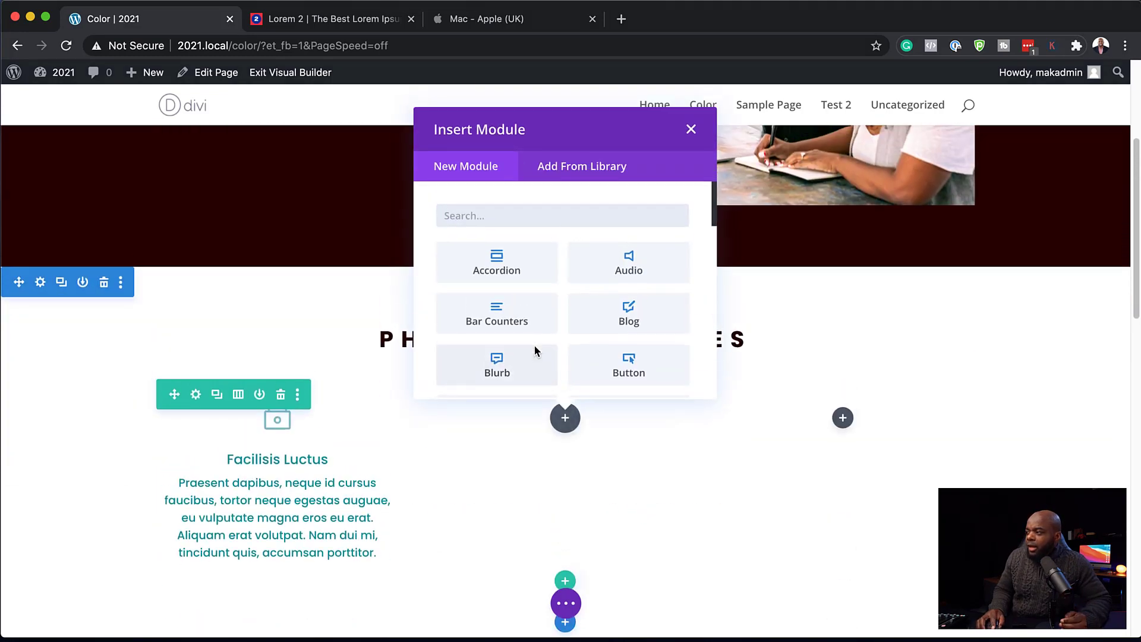
left_click(520, 368)
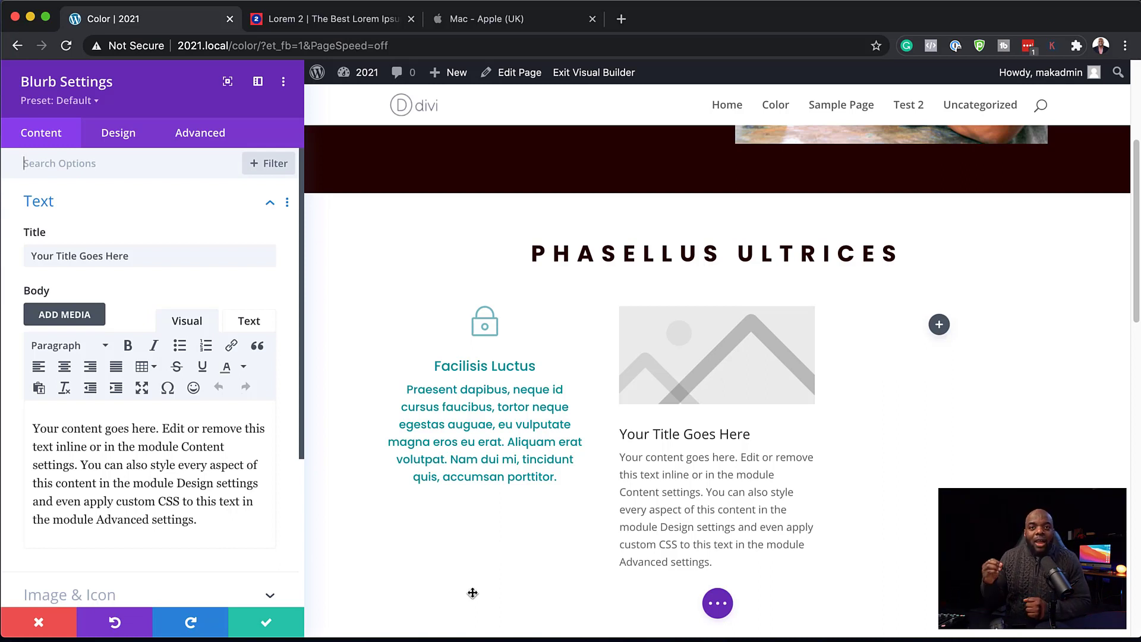
Open and then close the blurb preset list beside the teal Facilisis Luctus blurb.
left_click(94, 102)
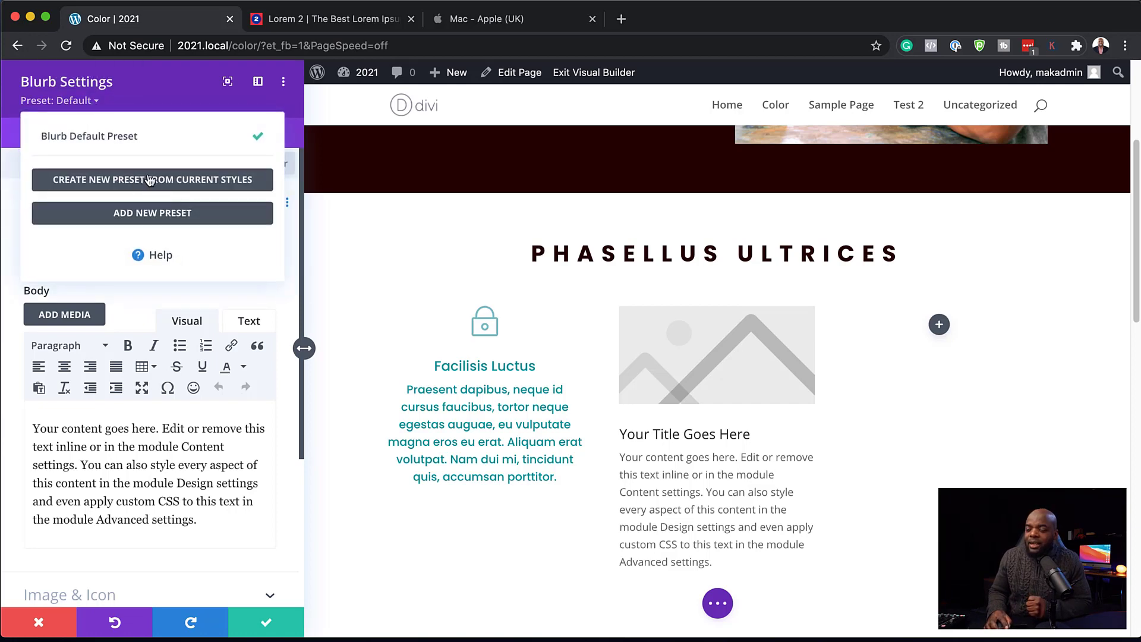
mouse_move(246, 137)
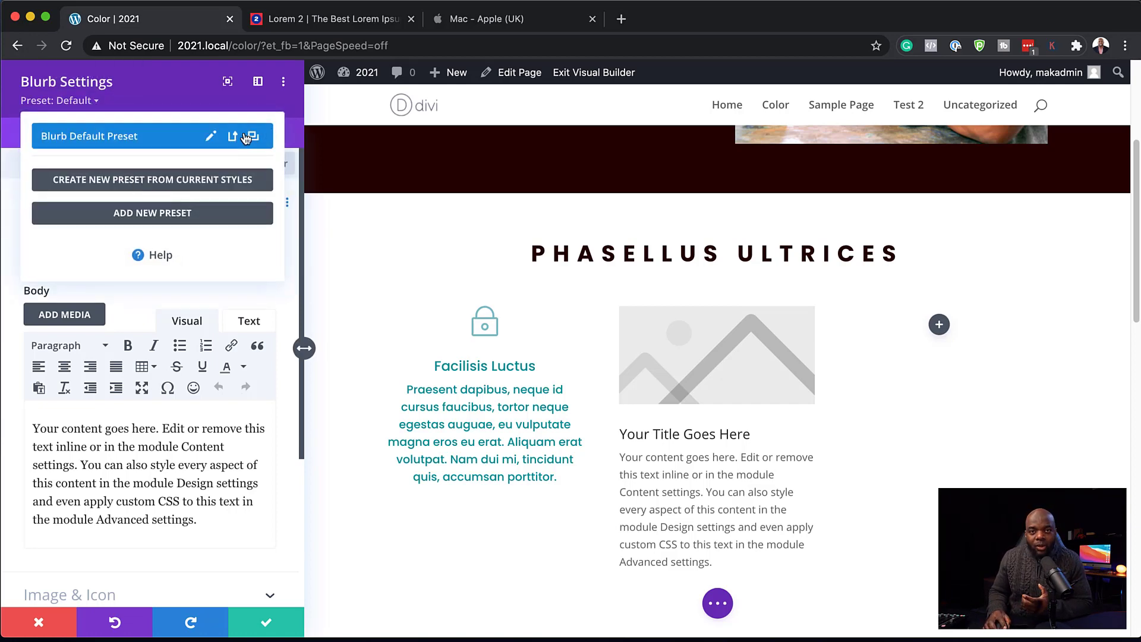
left_click(288, 317)
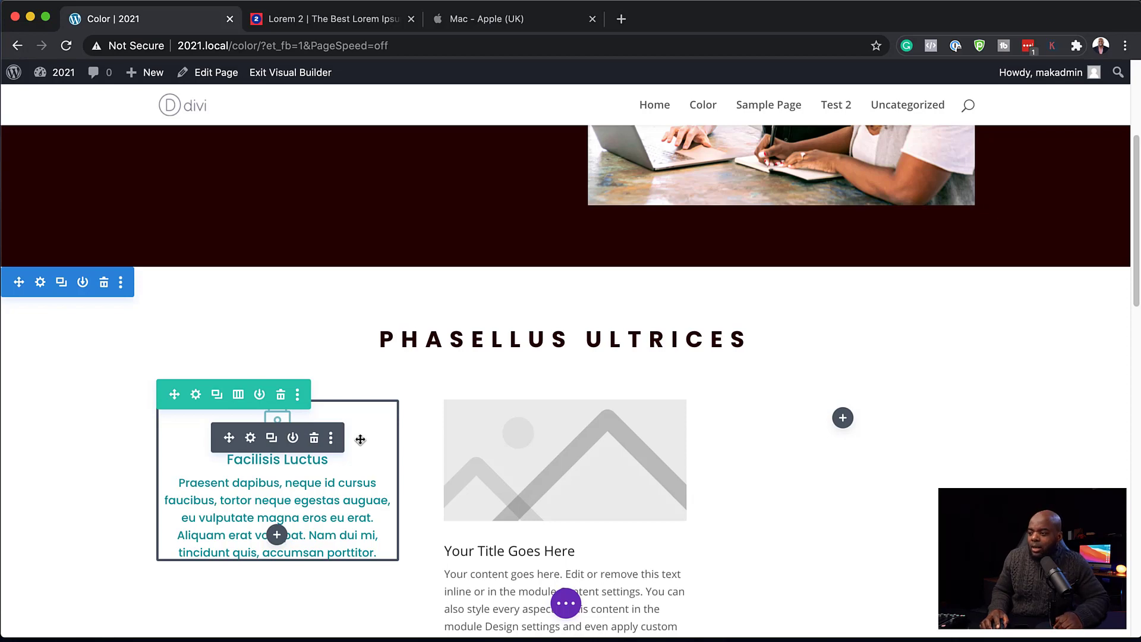
Open the new blurb's Design settings at the Title Text options.
left_click(250, 438)
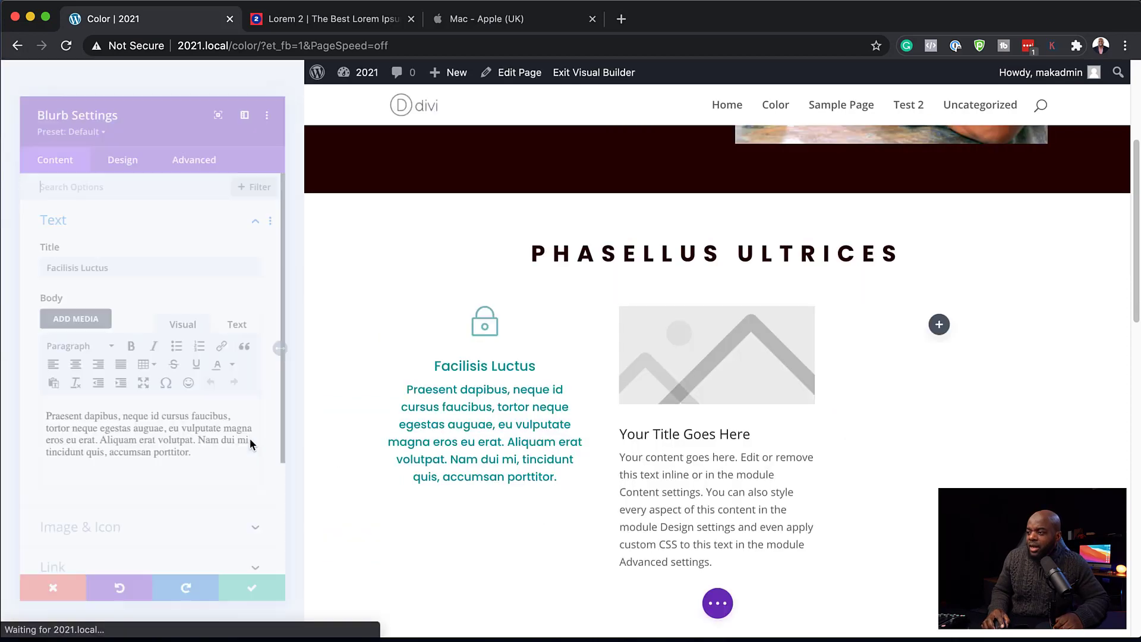
left_click(118, 134)
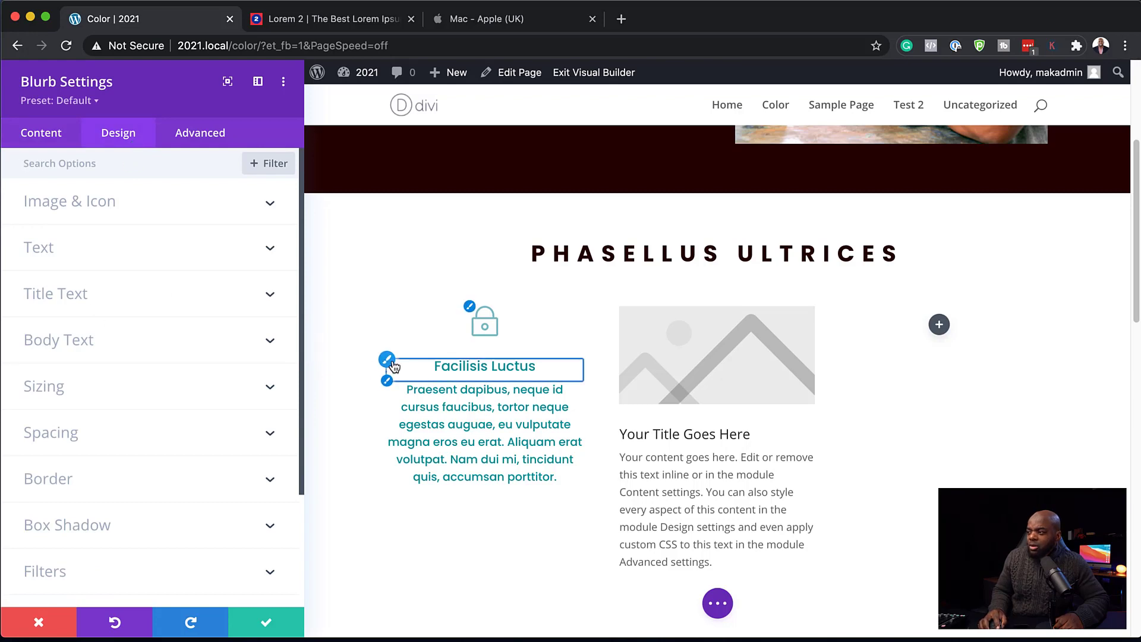
left_click(393, 365)
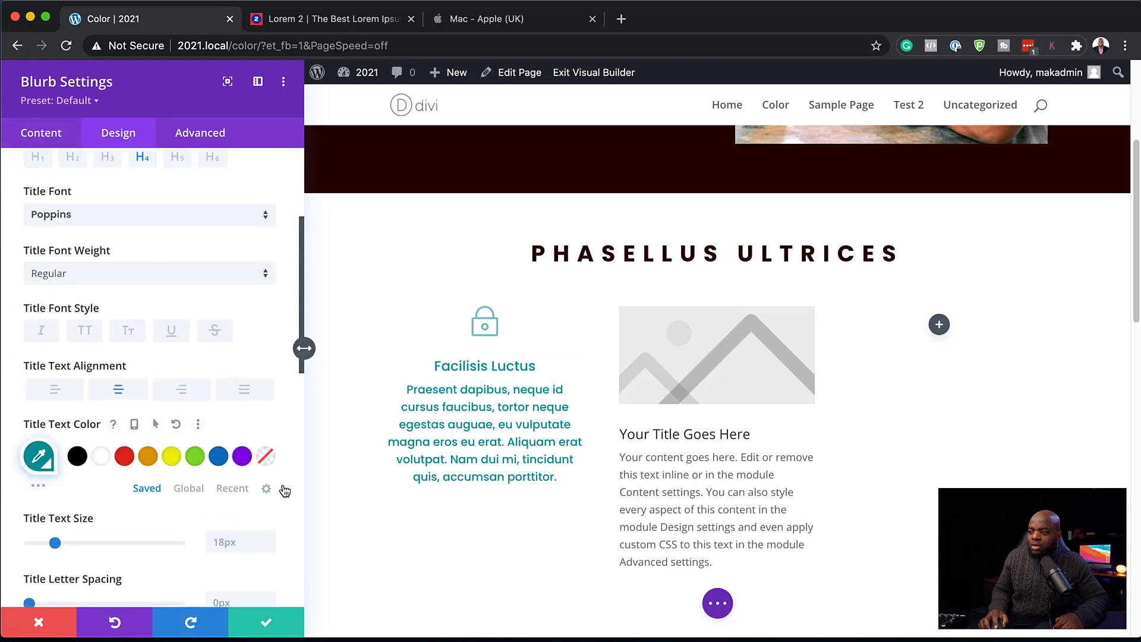
Add dark green #226d00 as a new global color for the title text.
left_click(189, 490)
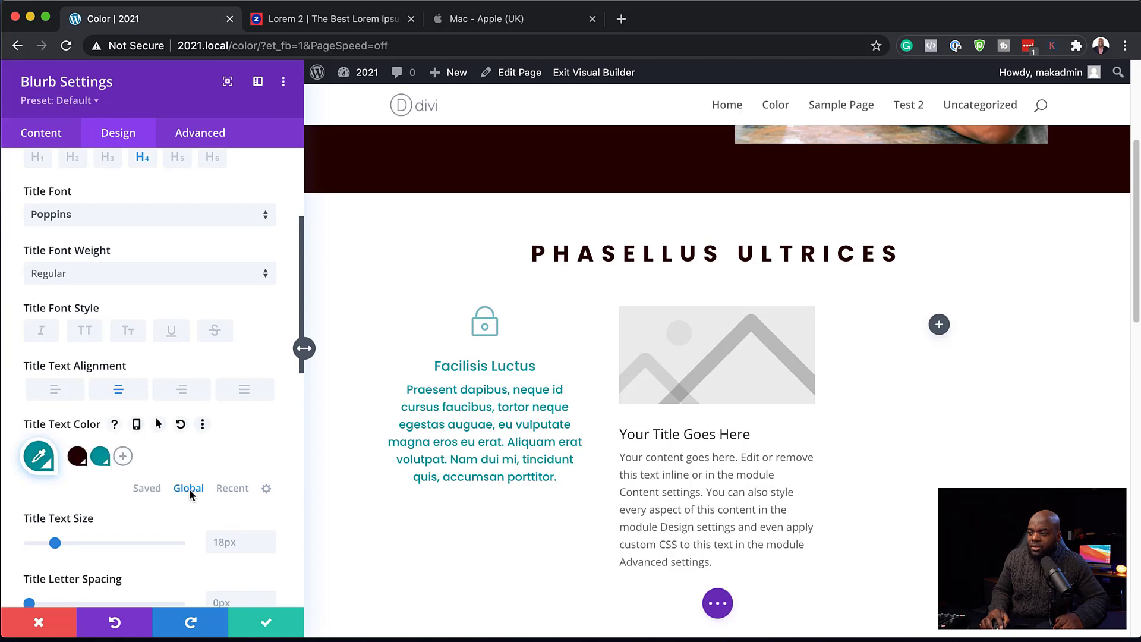
left_click(123, 457)
mouse_move(54, 487)
left_mouse_down()
mouse_move(81, 507)
mouse_move(66, 520)
mouse_move(113, 498)
mouse_move(97, 521)
left_mouse_up()
scroll(186, 482, "down", 2)
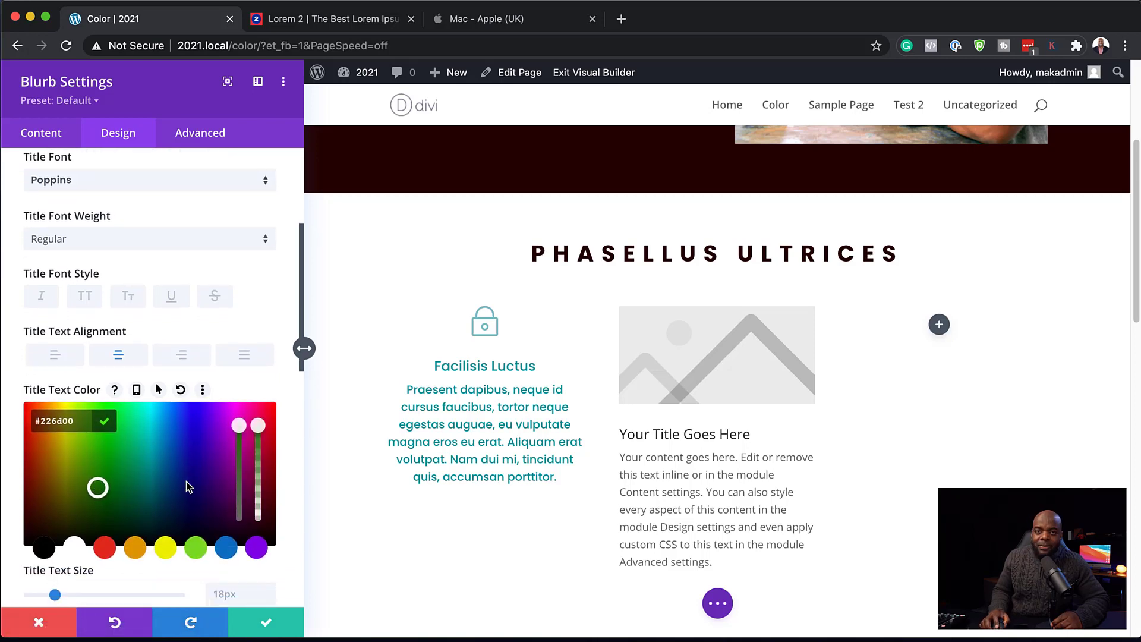
scroll(187, 481, "down", 1)
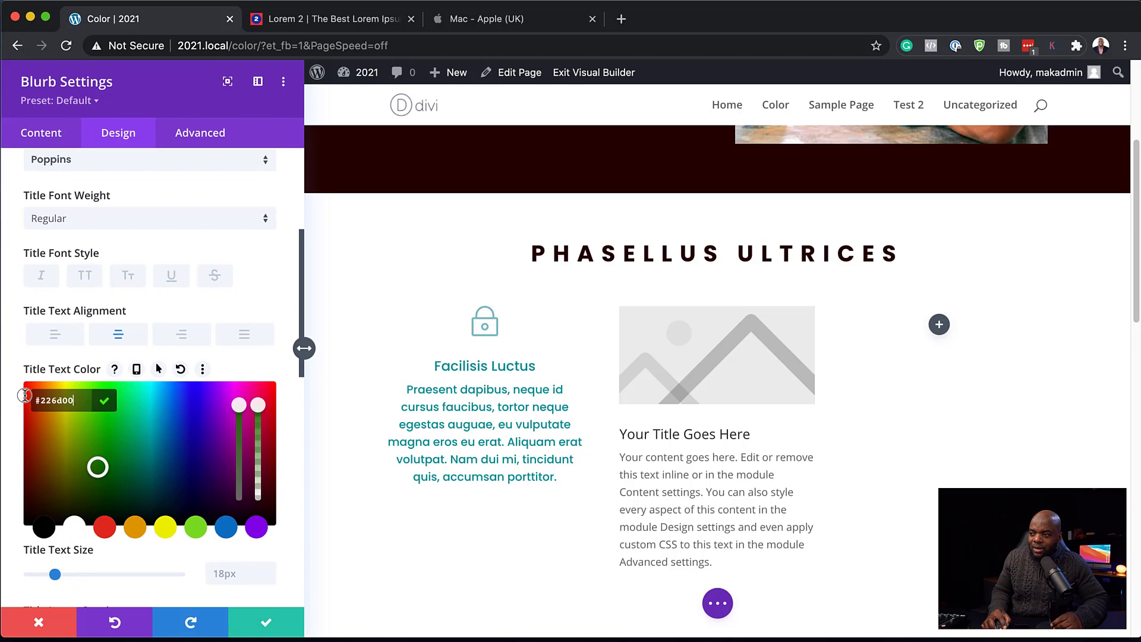
scroll(215, 476, "down", 3)
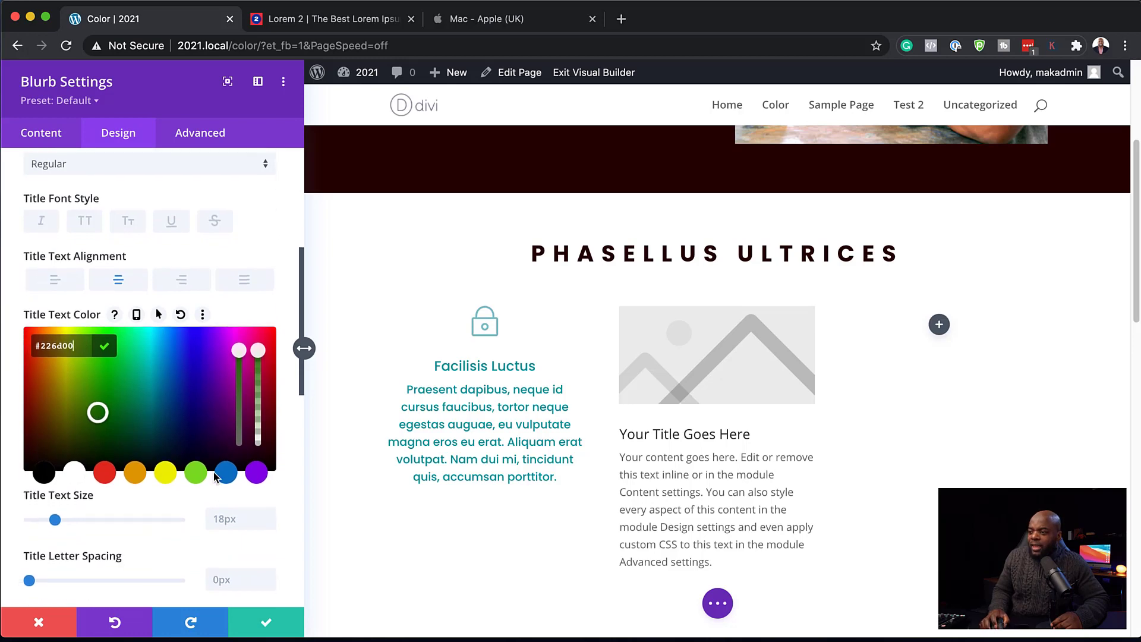
left_click(284, 482)
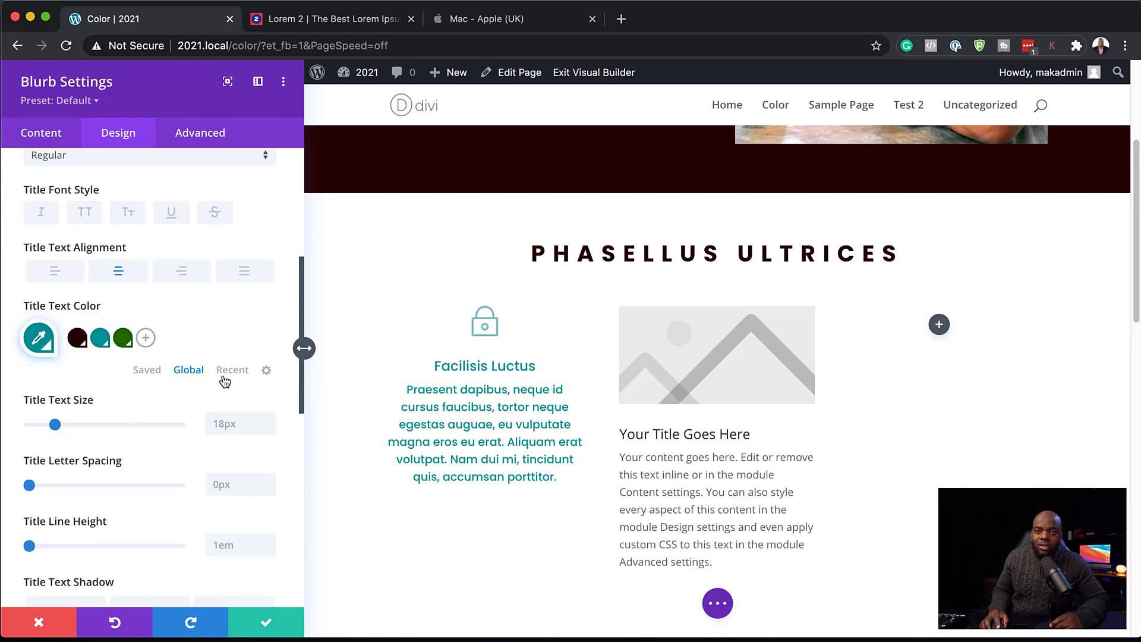
Change the green global color to #029e00, confirming the update everywhere.
left_click(267, 371)
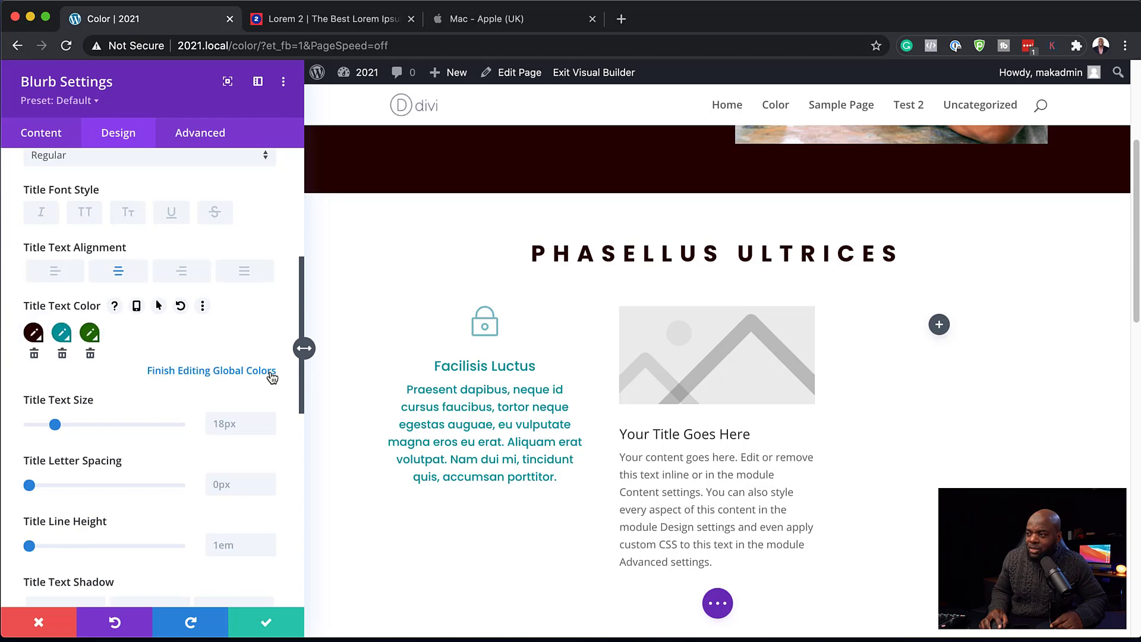
left_click(90, 334)
left_click_drag(98, 404, 110, 377)
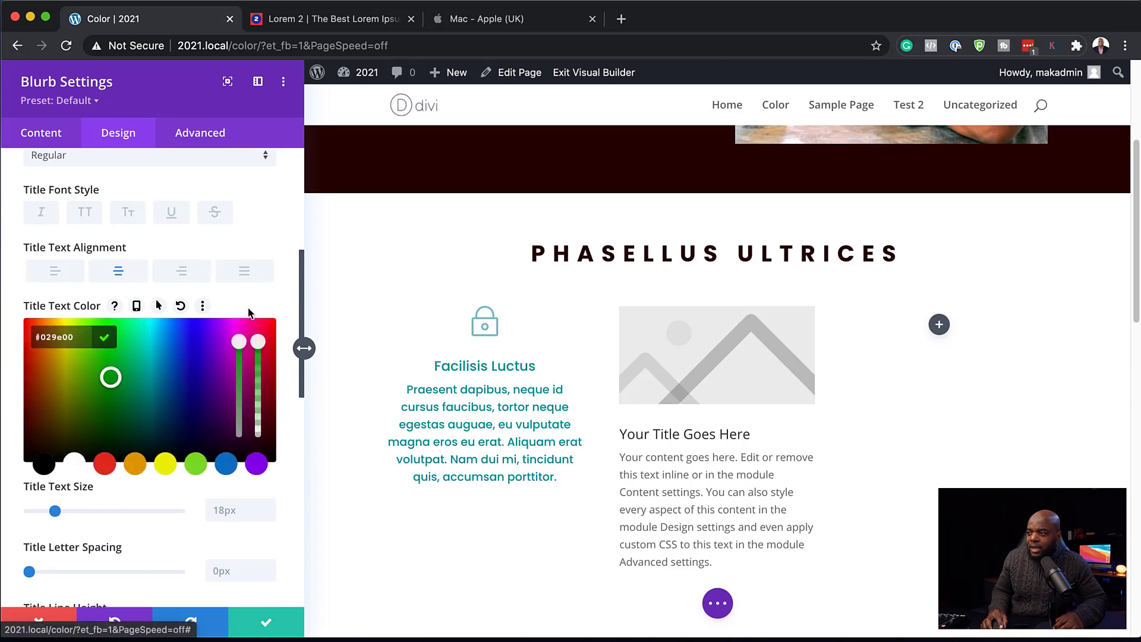
left_click(160, 313)
left_click(174, 622)
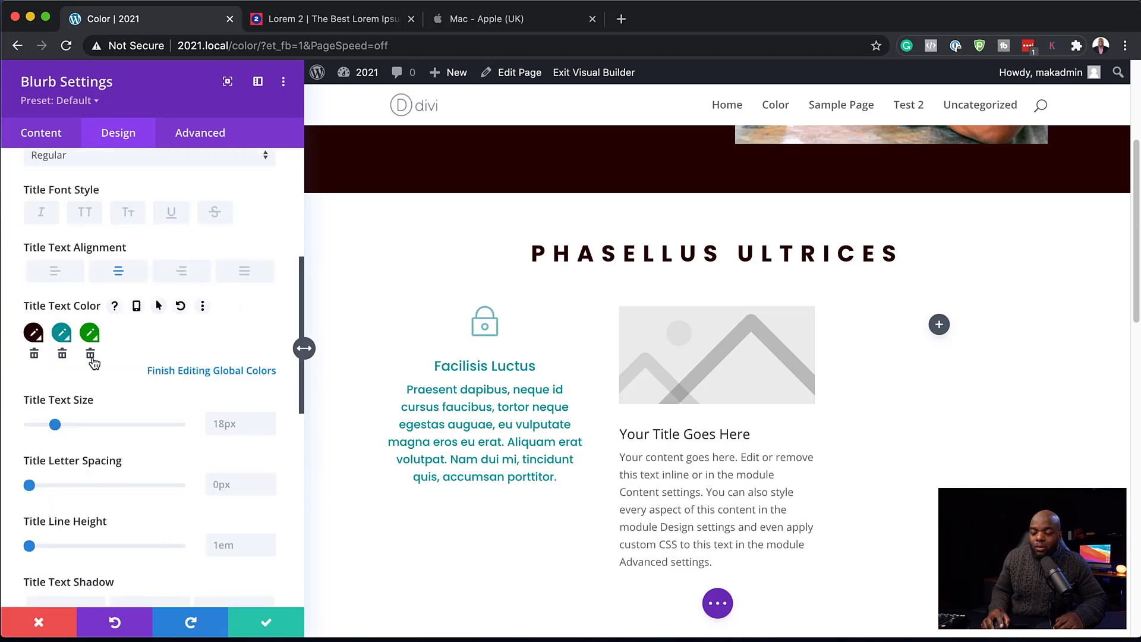
Cancel deleting the green global color and finish editing global colors.
left_click(92, 357)
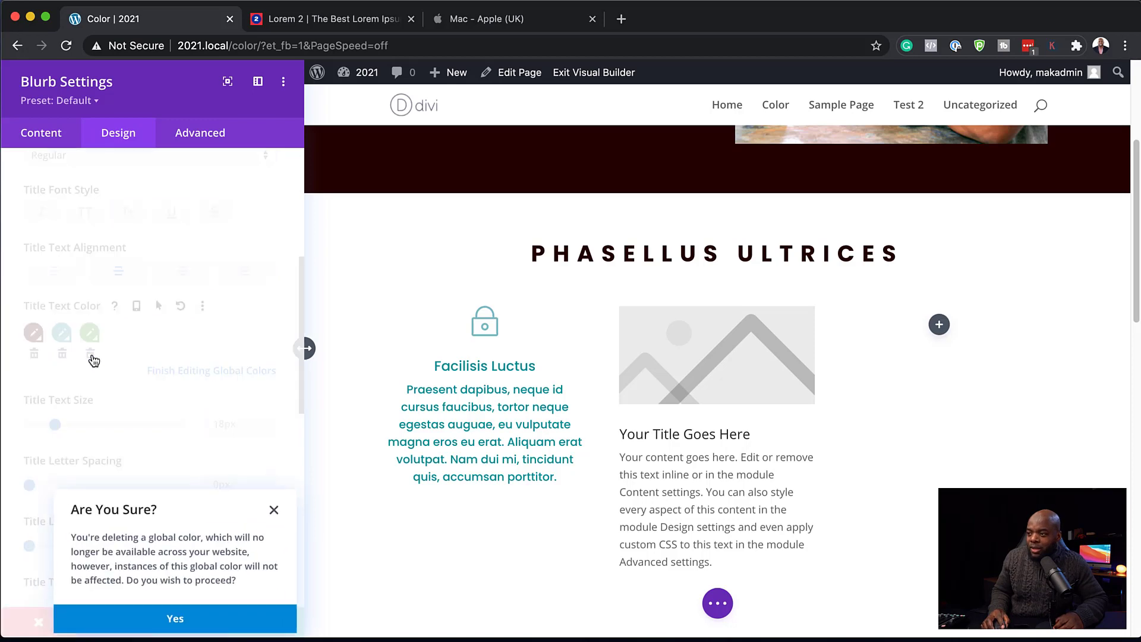
left_click(279, 506)
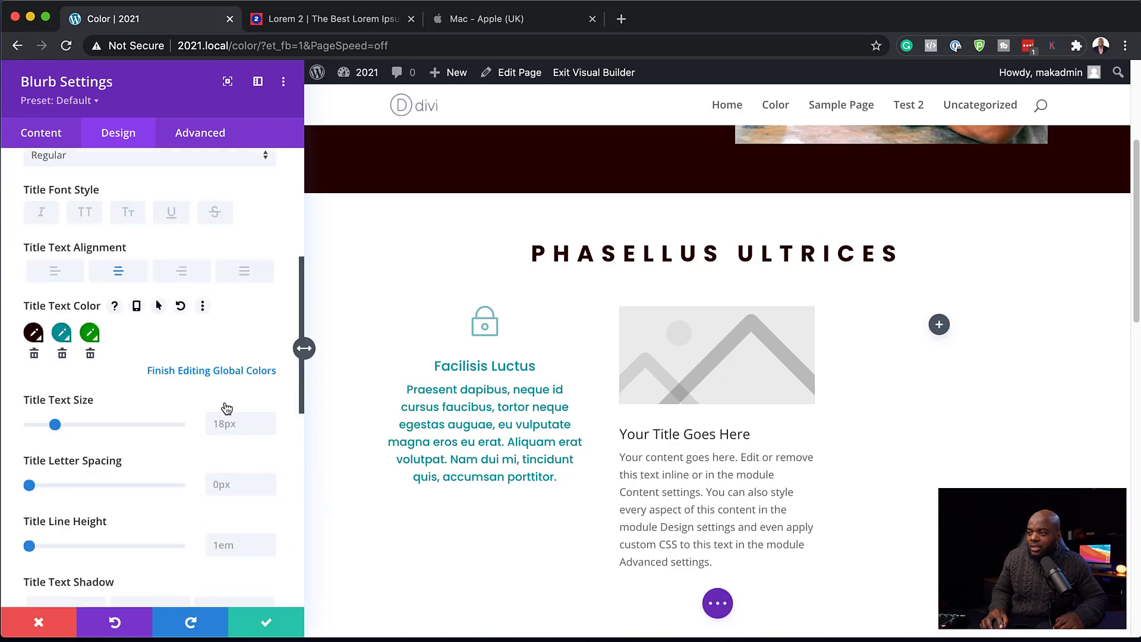
left_click(206, 372)
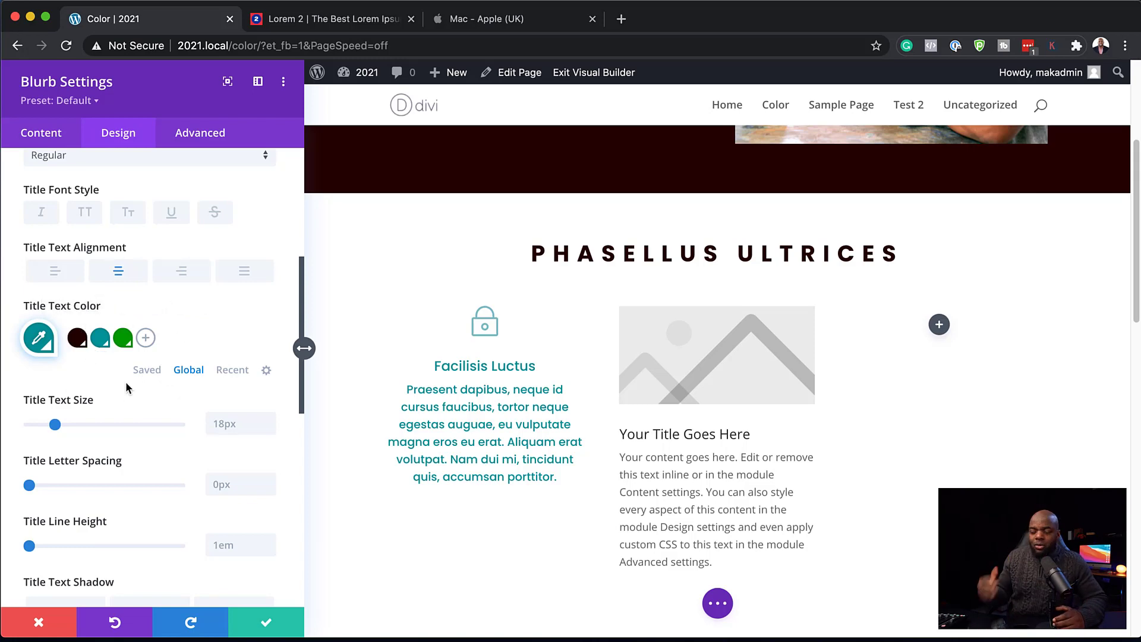
Discard the blurb settings and scroll back to the deep brown Phasellus ultrices hero.
left_click(59, 625)
scroll(269, 484, "up", 5)
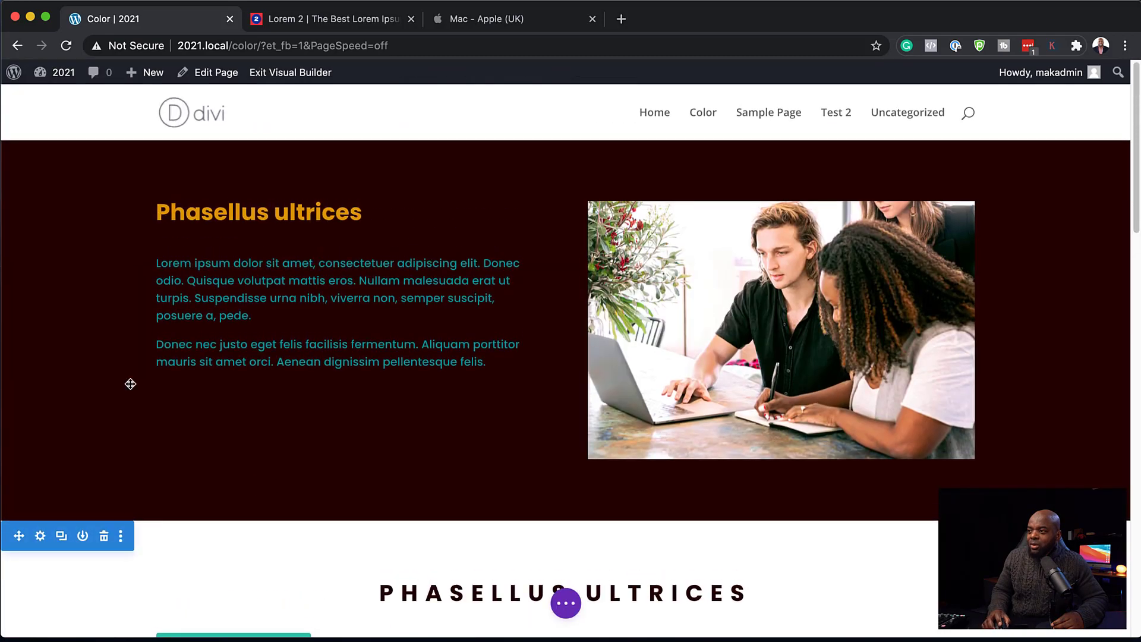
scroll(110, 383, "down", 10)
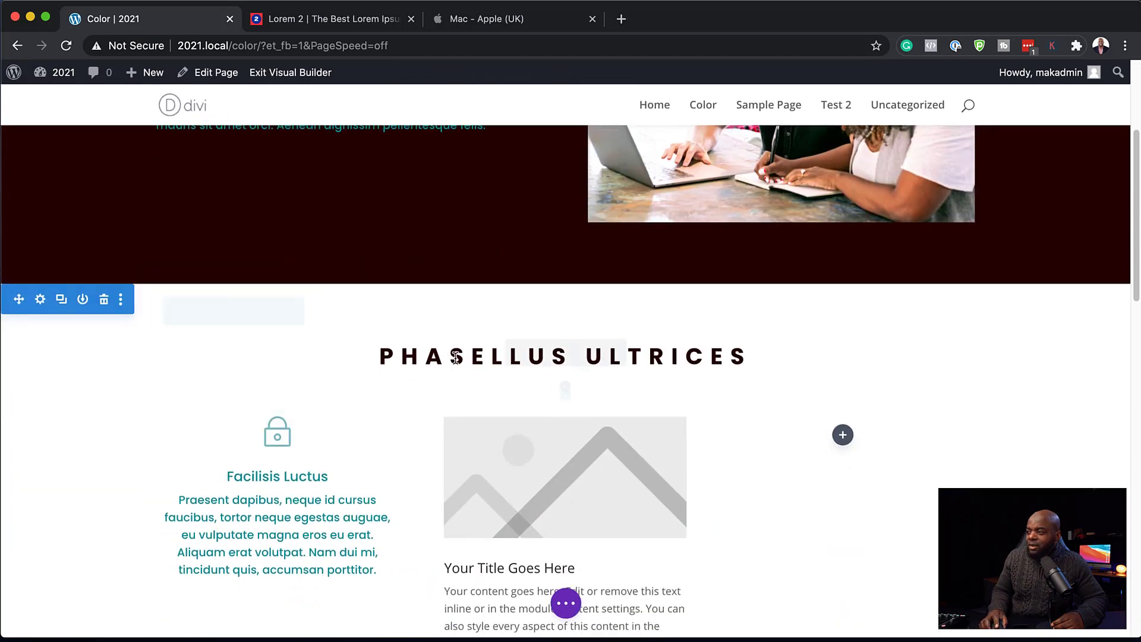
scroll(412, 499, "down", 8)
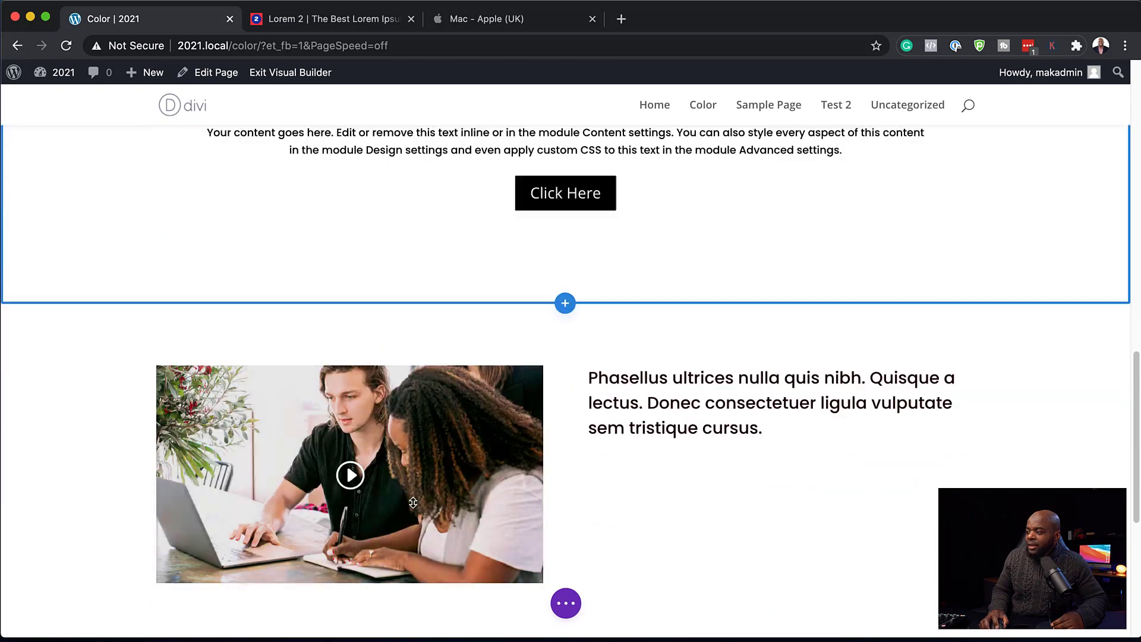
scroll(337, 428, "up", 15)
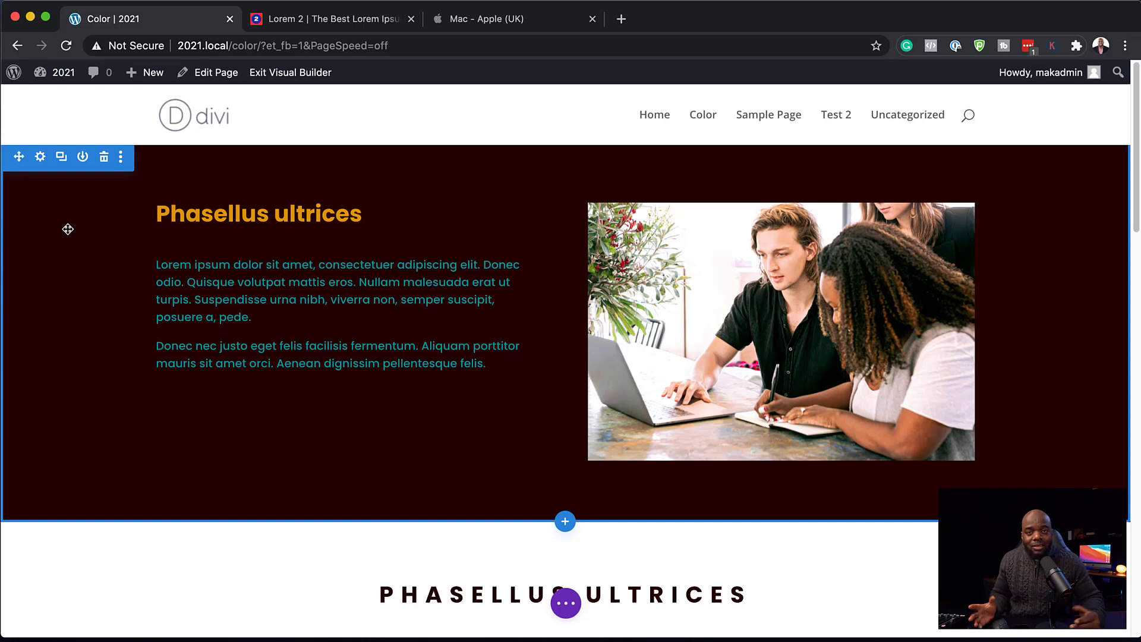
Change the hero's global background color from #280100 to navy #00132d site-wide, then save.
left_click(41, 158)
left_click(90, 248)
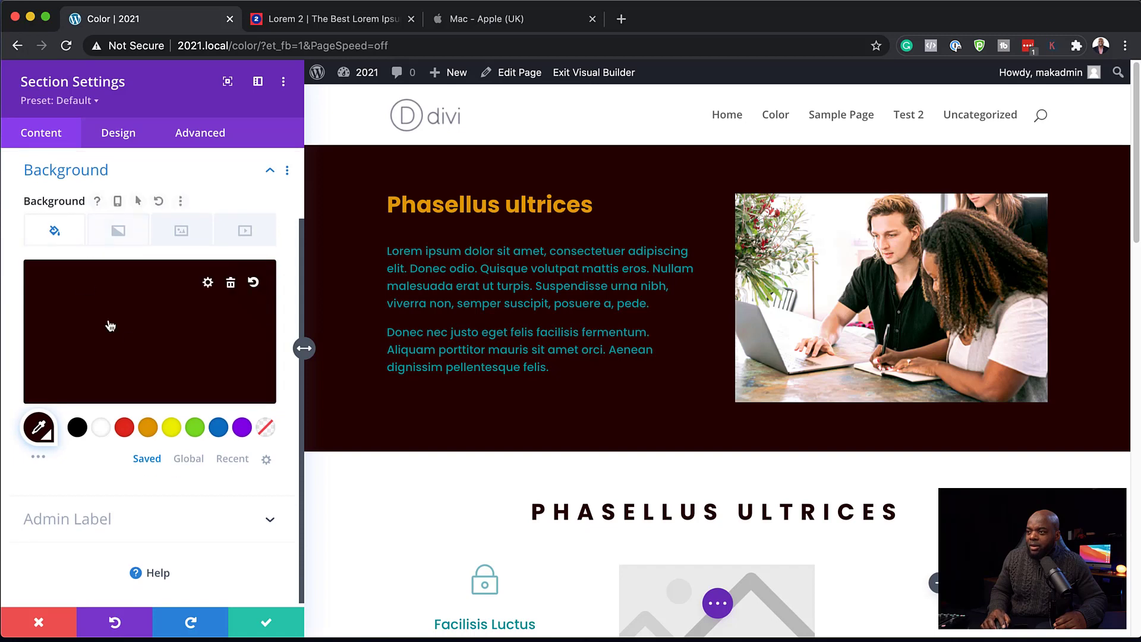
left_click(40, 429)
left_click_drag(56, 362, 175, 379)
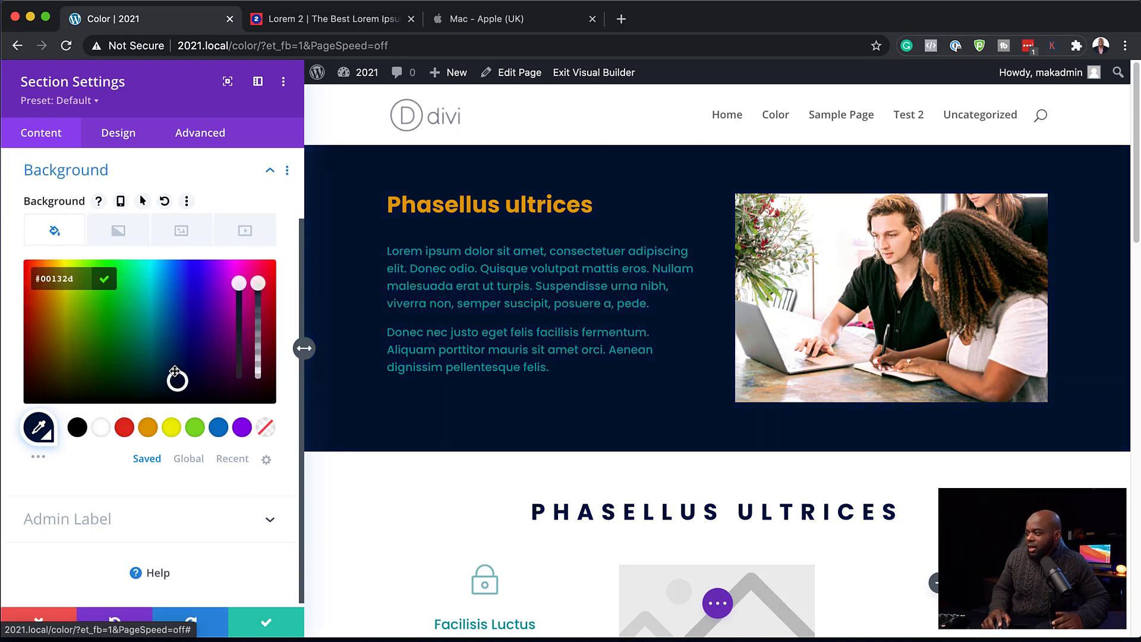
left_click(266, 622)
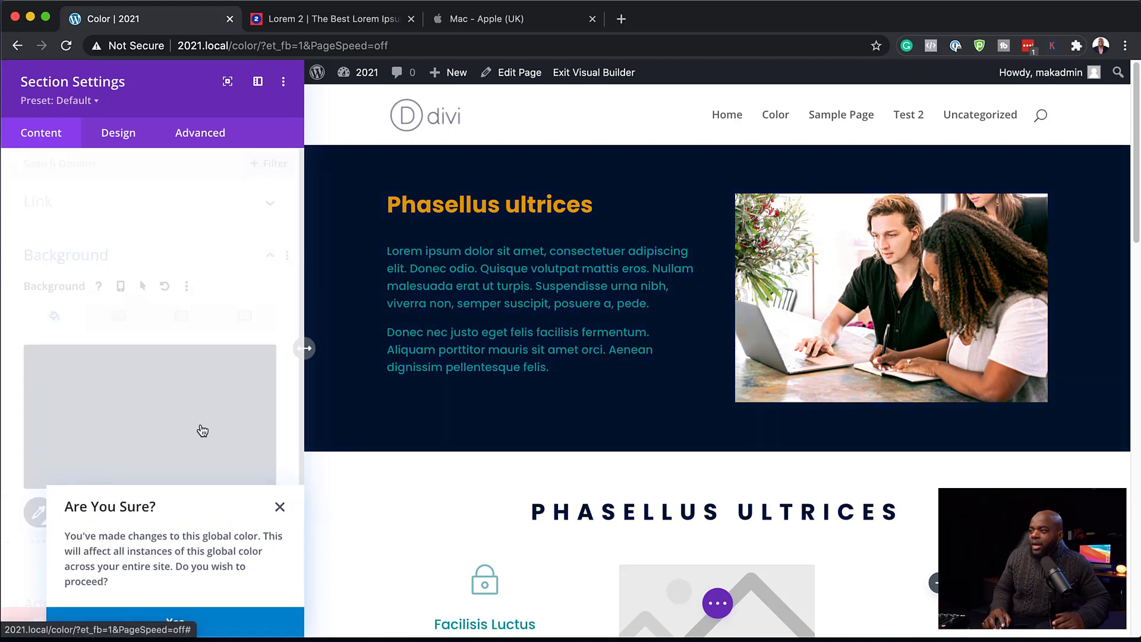
left_click(234, 630)
left_click(271, 621)
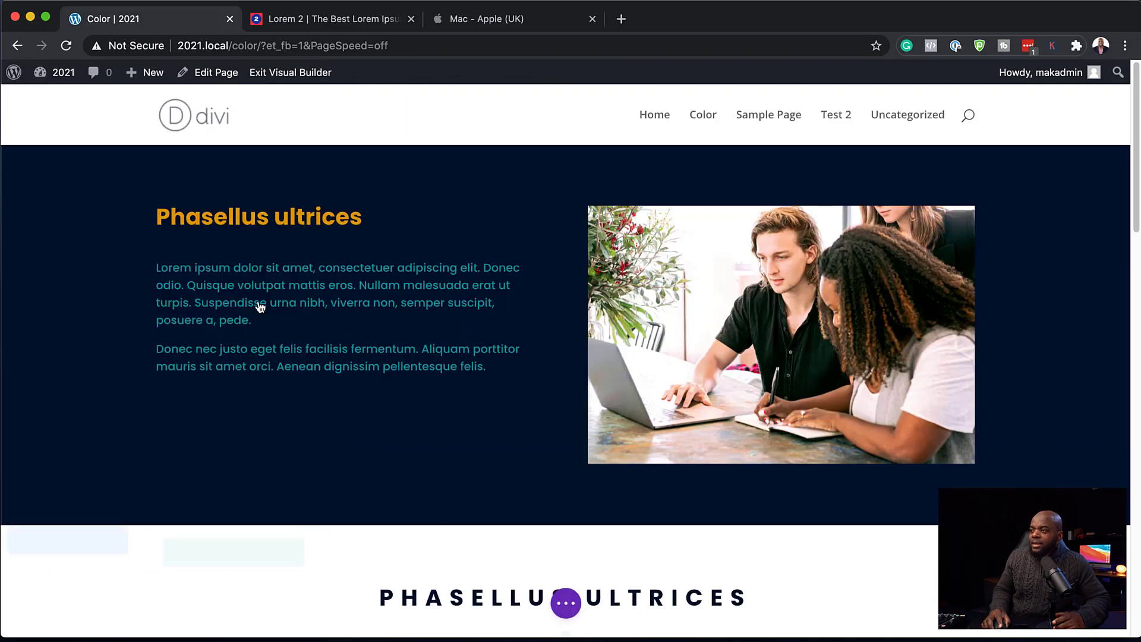
scroll(542, 328, "down", 2)
scroll(542, 328, "down", 8)
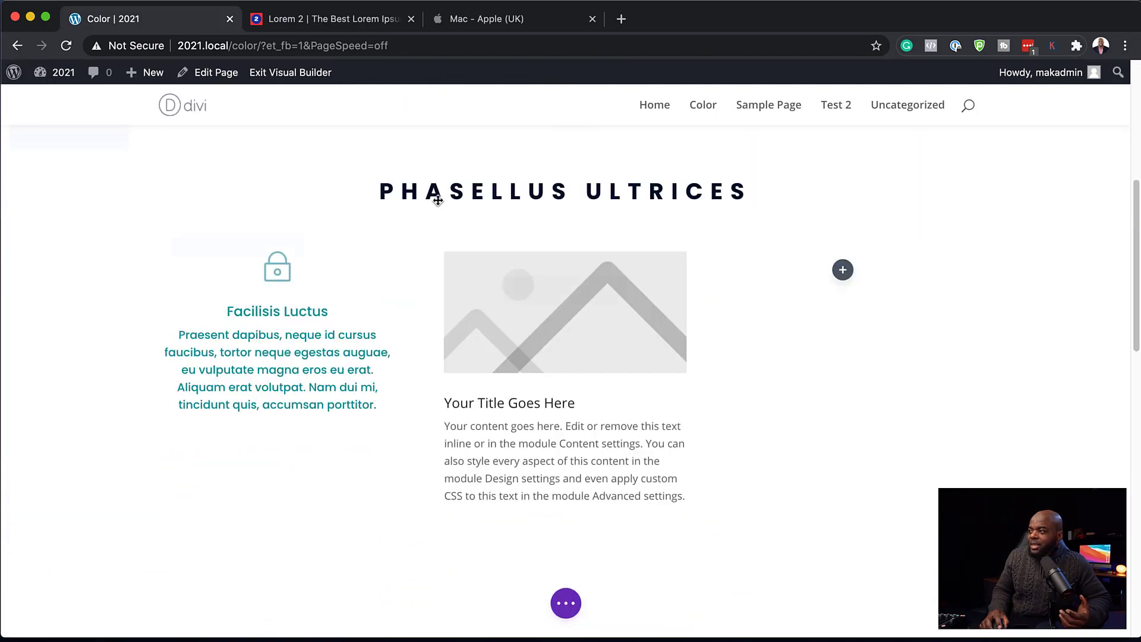
scroll(643, 287, "down", 8)
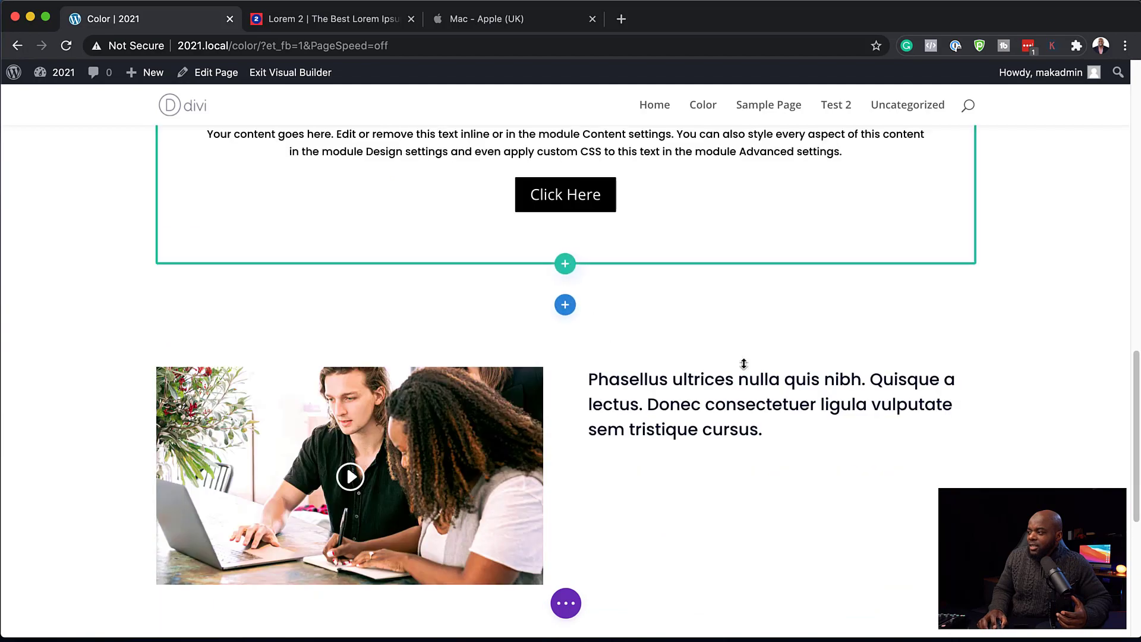
scroll(479, 345, "up", 10)
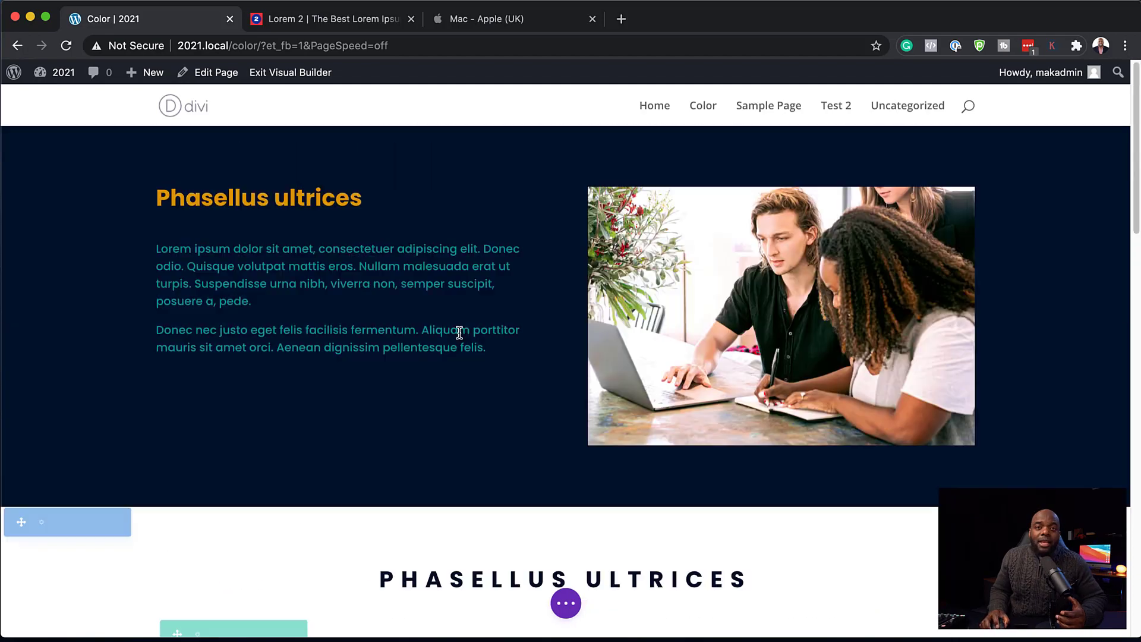